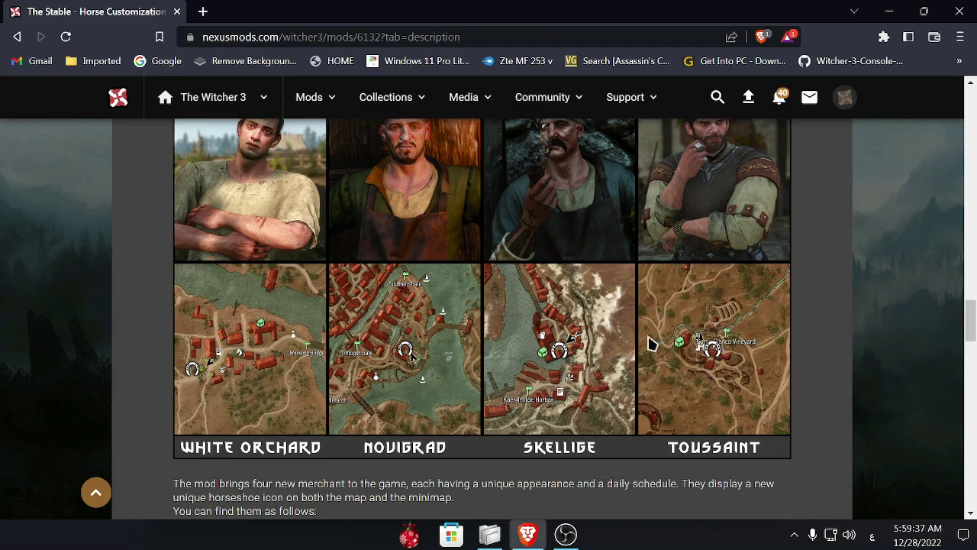
# - Read the mod description's merchant locations, available items and installation instructions
pyautogui.scroll(1, 651, 340)
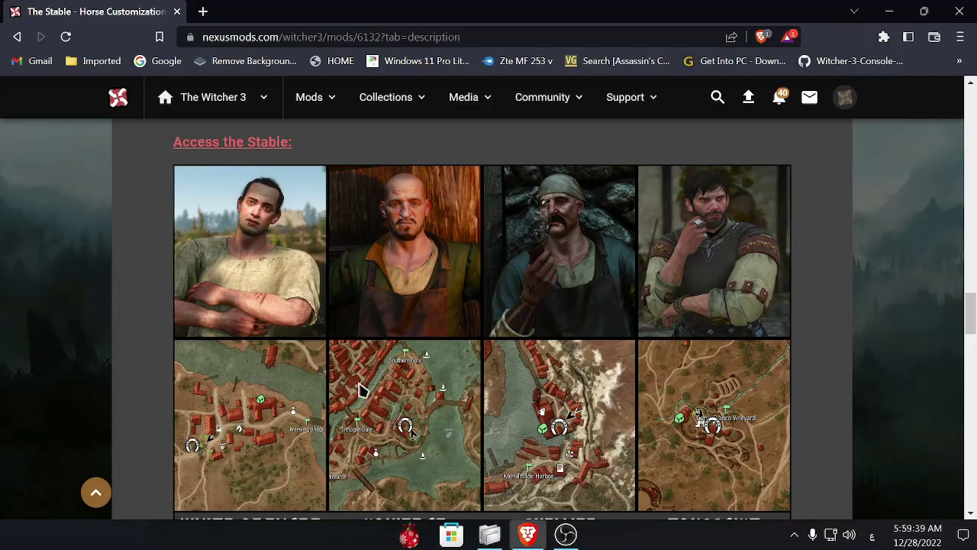
pyautogui.scroll(-2, 369, 399)
pyautogui.scroll(-3, 369, 399)
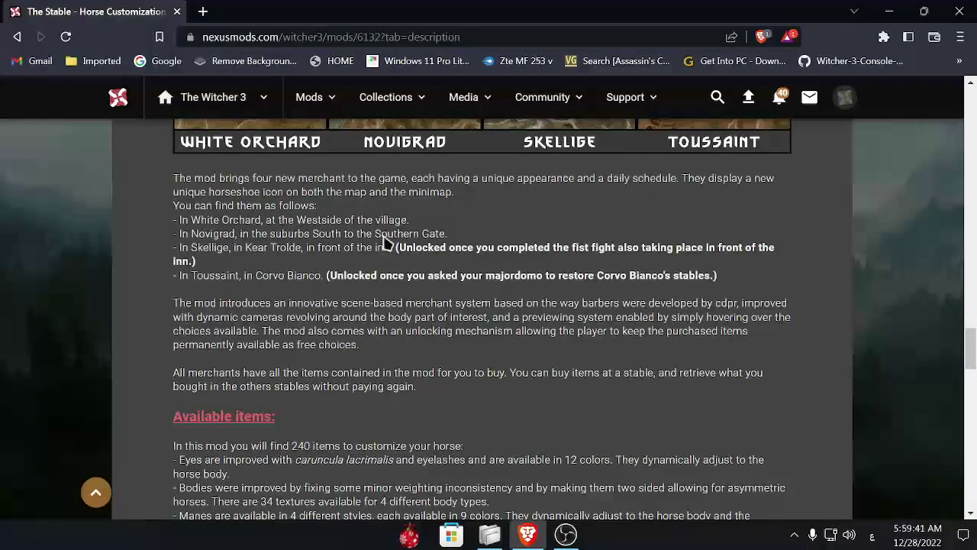
pyautogui.scroll(-1, 415, 356)
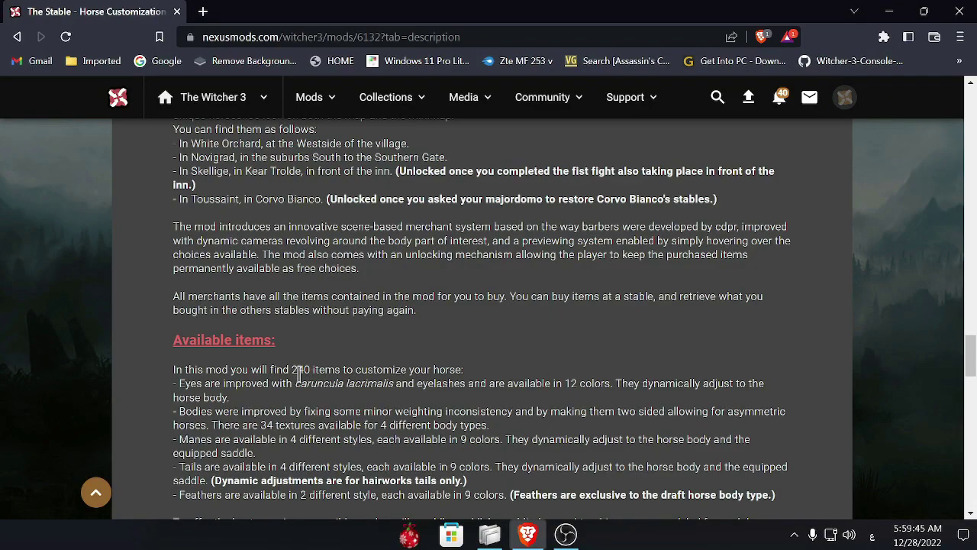
pyautogui.scroll(-1, 351, 352)
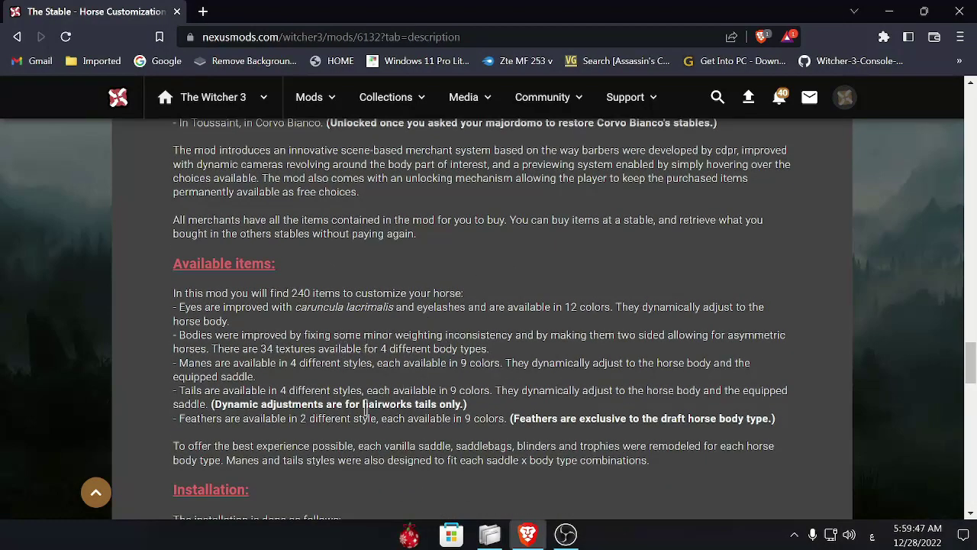
pyautogui.scroll(-2, 320, 413)
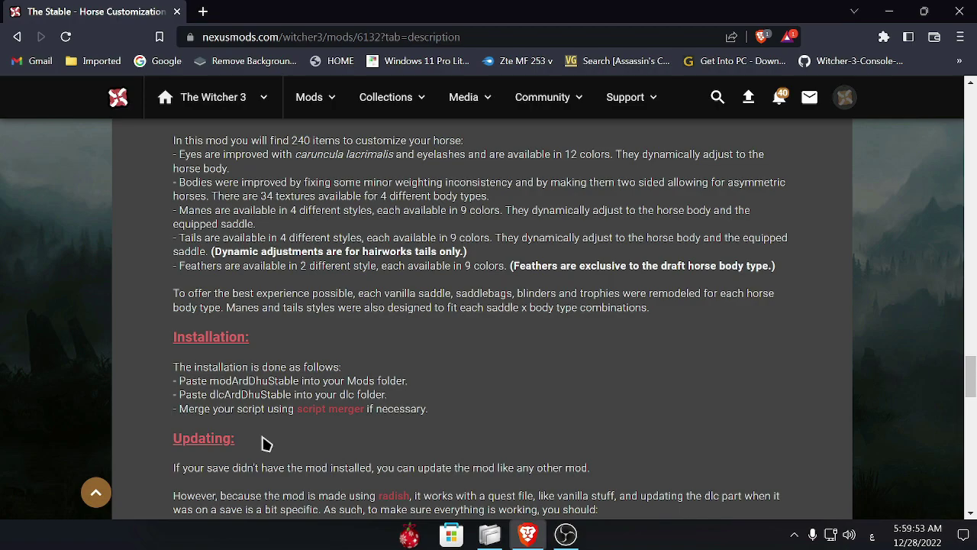
# - Open the mod's files and request the manual download of The Stable for 4.00, accepting the additional files notice
pyautogui.scroll(10, 430, 225)
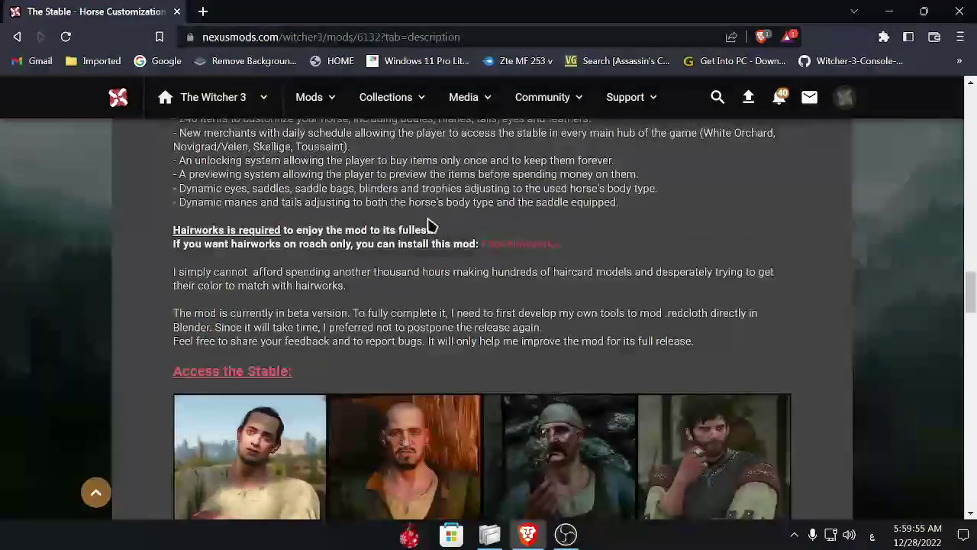
pyautogui.scroll(15, 429, 225)
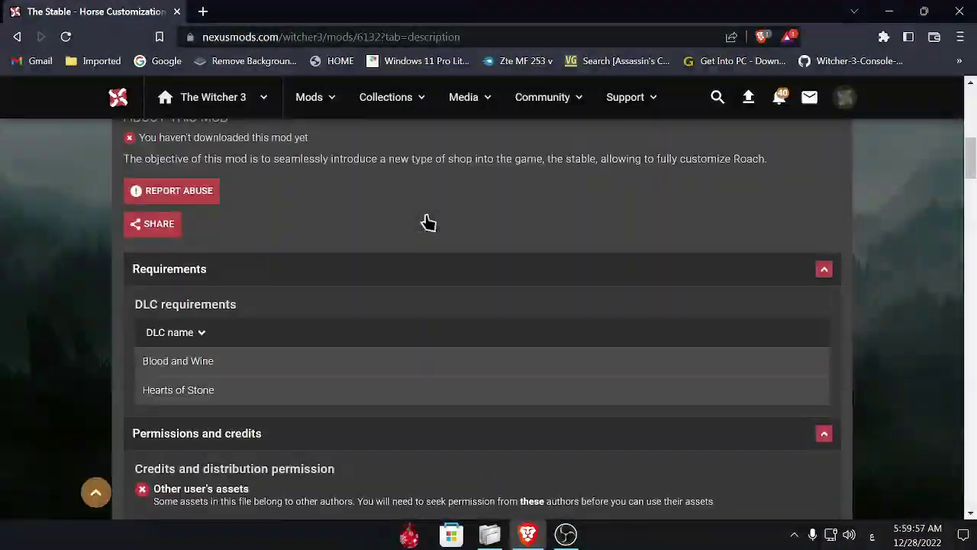
pyautogui.scroll(4, 428, 222)
pyautogui.click(200, 379)
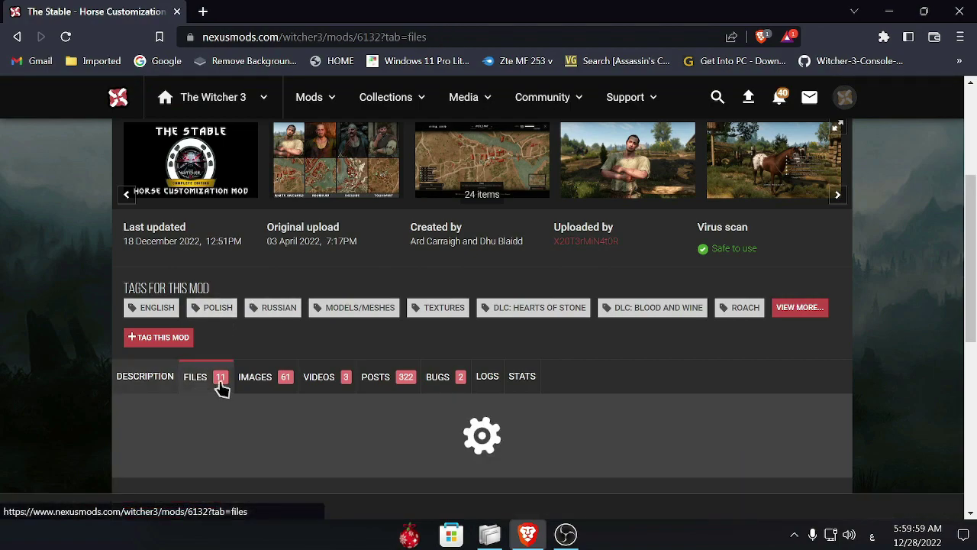
pyautogui.scroll(-5, 433, 351)
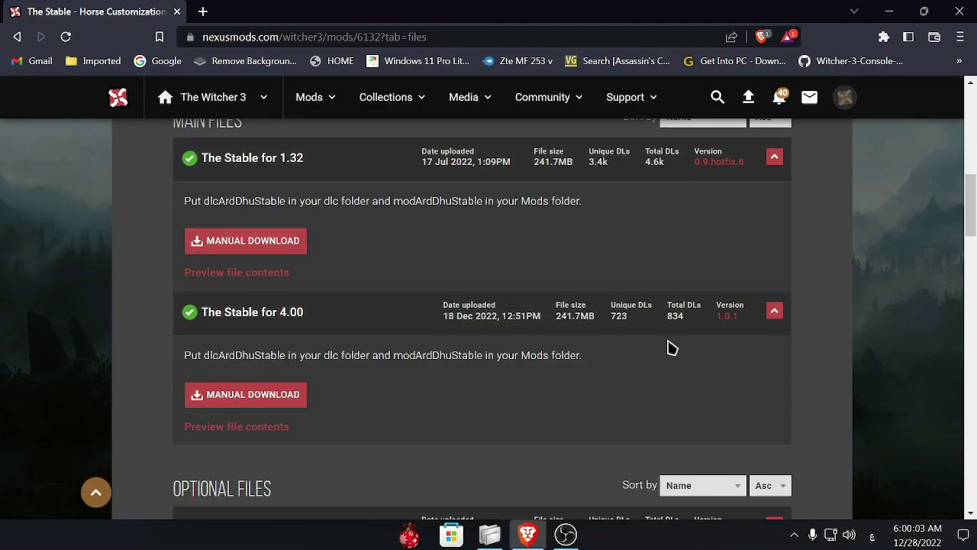
pyautogui.click(282, 398)
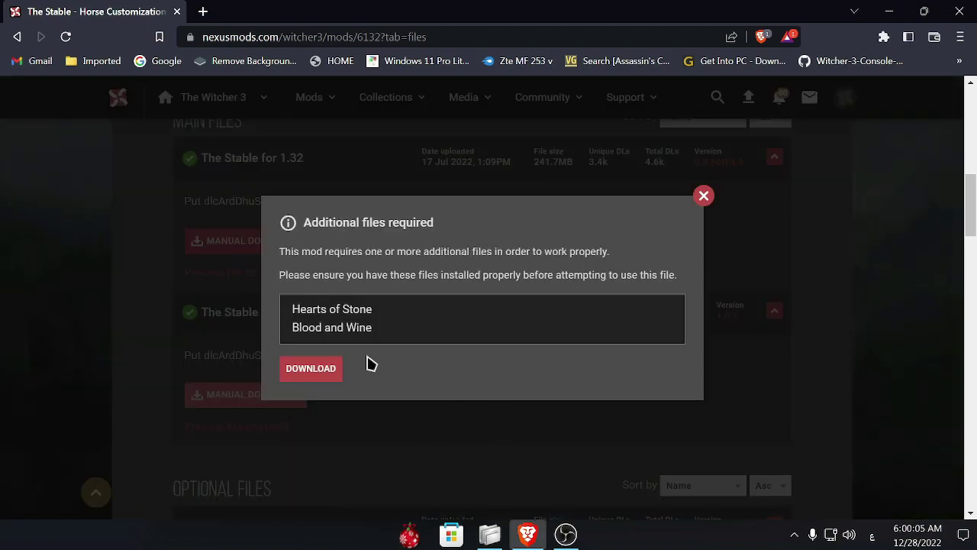
pyautogui.click(327, 374)
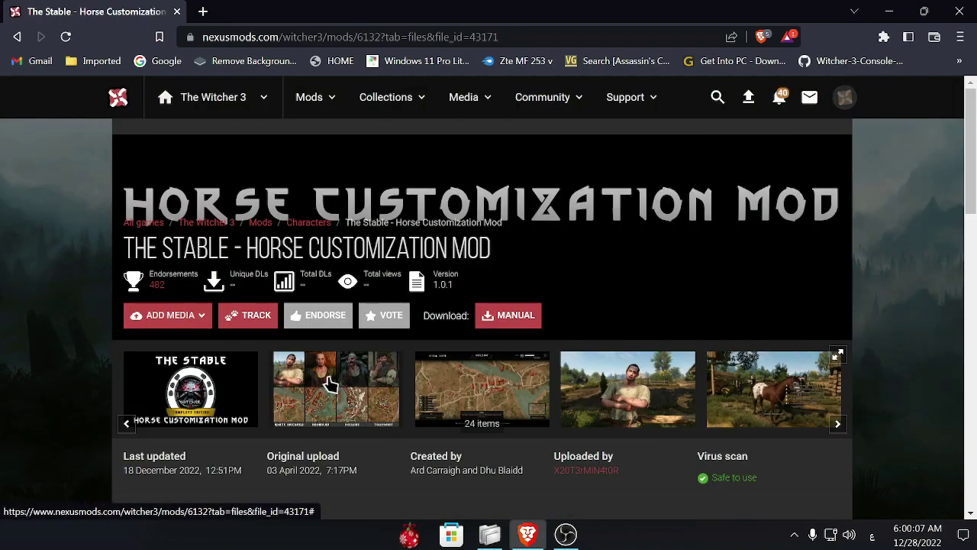
# - Start downloading the The Stable for 4.00 zip and save it to Downloads\Compressed with the download manager
pyautogui.scroll(-2, 429, 381)
pyautogui.click(500, 369)
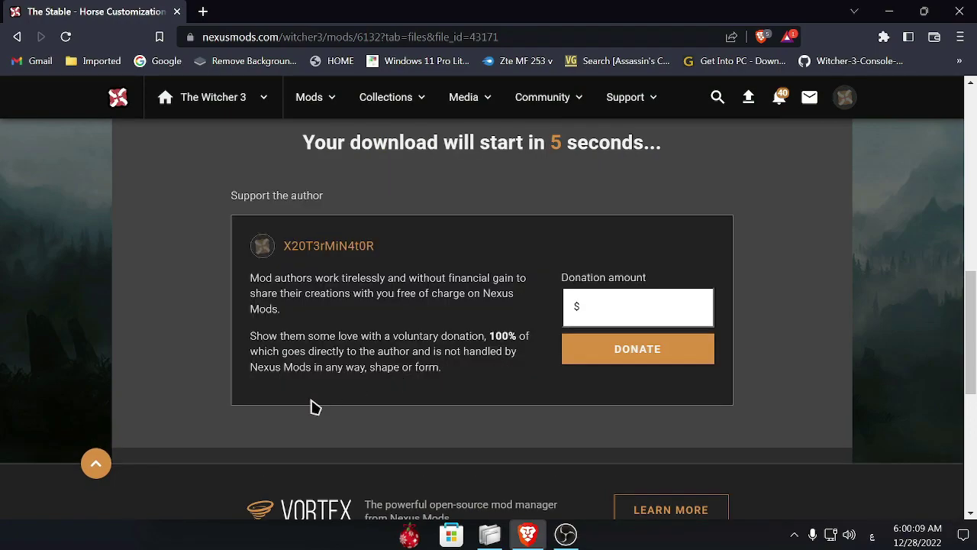
pyautogui.scroll(2, 325, 398)
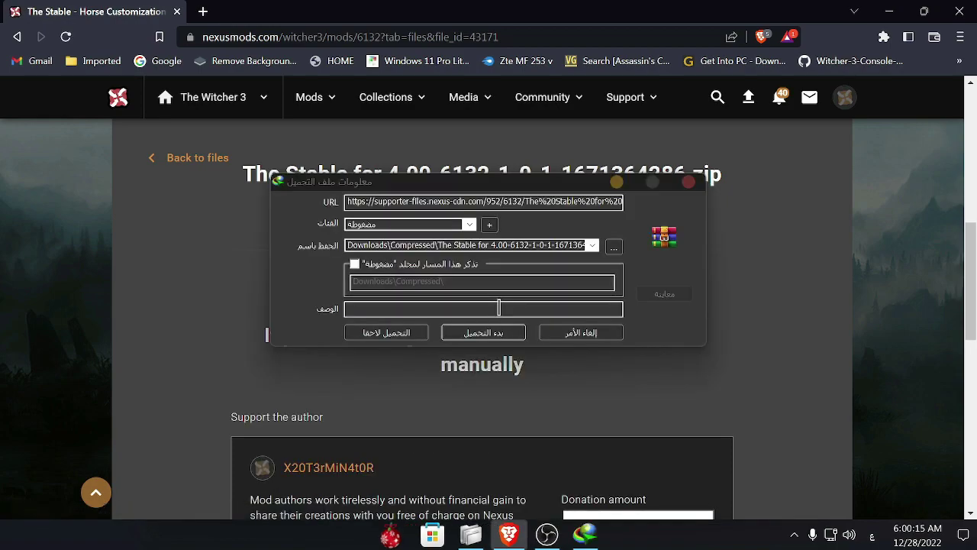
pyautogui.click(493, 335)
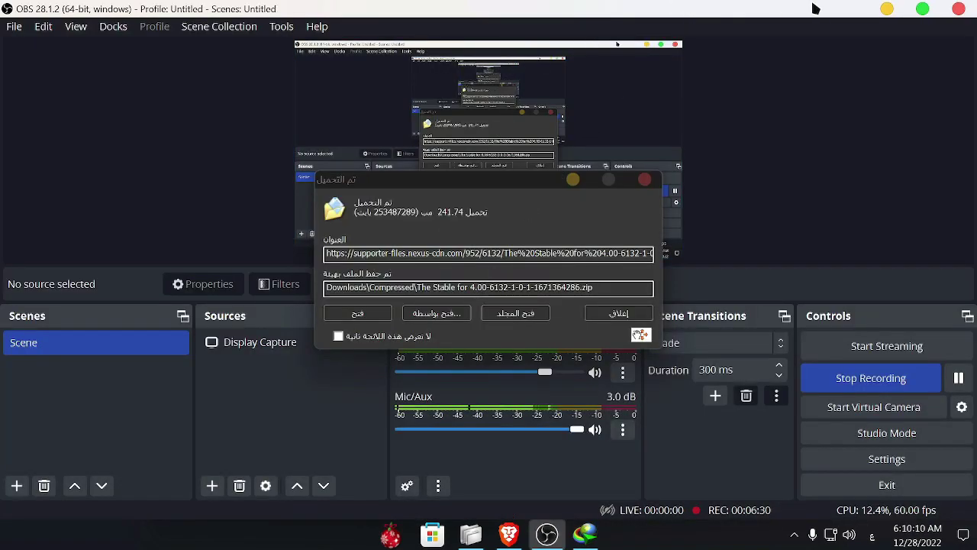
# - Minimize the OBS and Videos windows and open the folder containing the downloaded zip
pyautogui.click(883, 9)
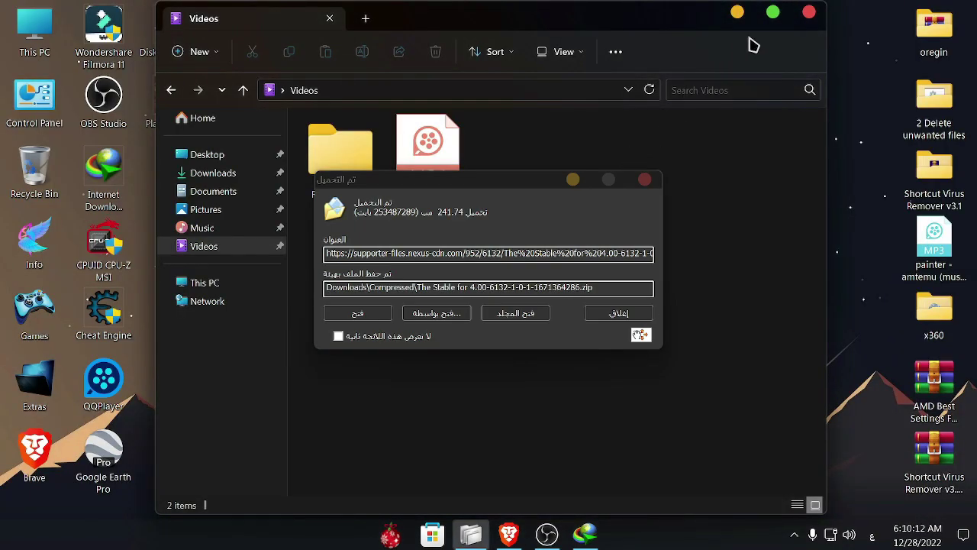
pyautogui.click(737, 12)
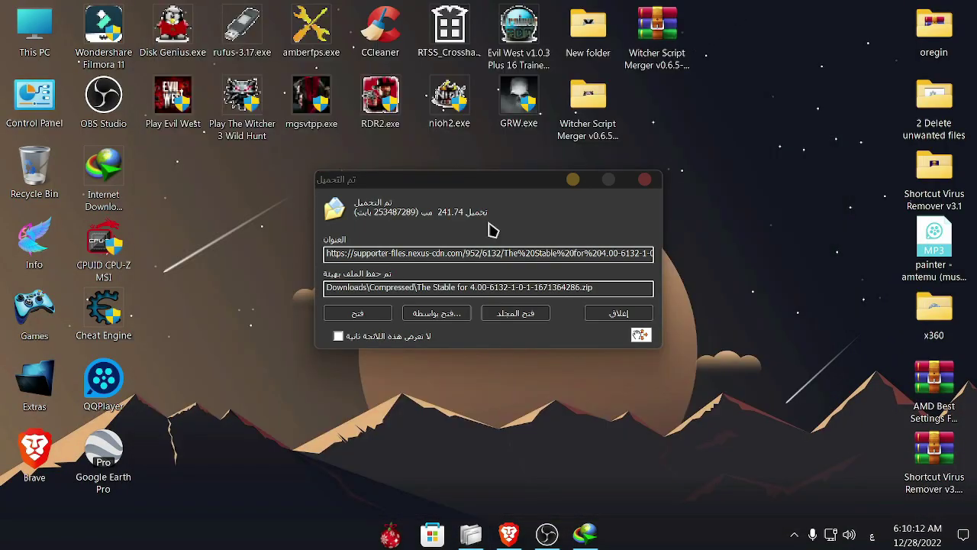
pyautogui.click(518, 314)
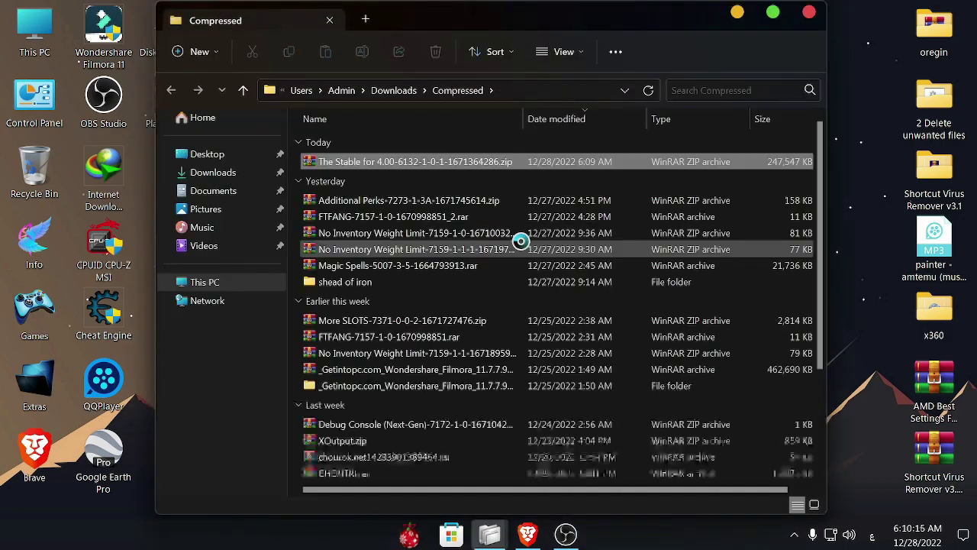
# - Open the The Stable for 4.00 archive and go into its ArdDhuStable folder
pyautogui.doubleClick(405, 163)
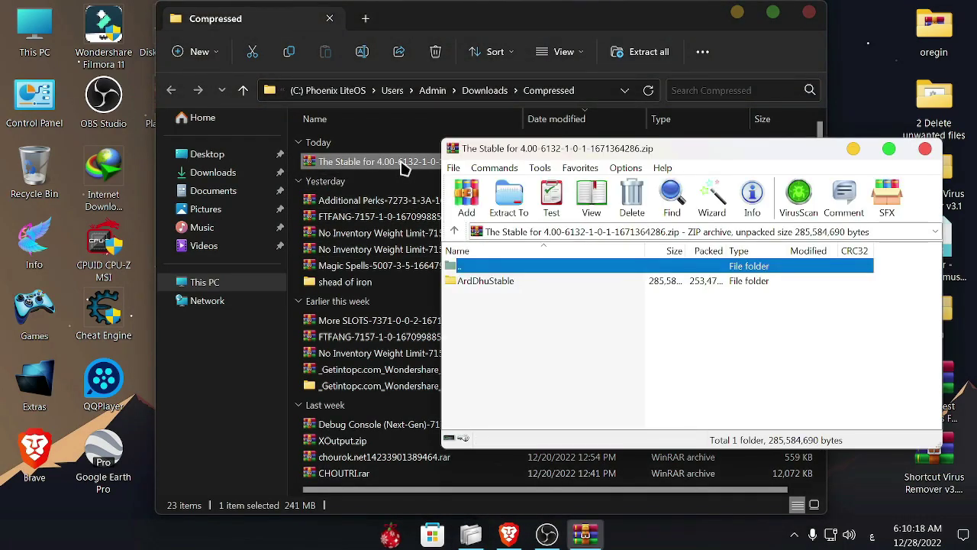
pyautogui.click(486, 280)
pyautogui.doubleClick(488, 282)
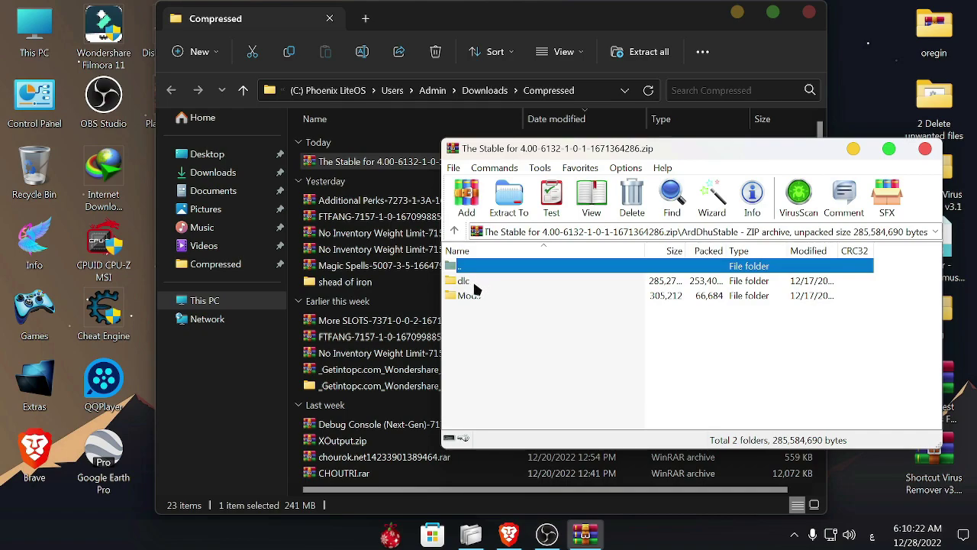
# - Open The Witcher 3 Wild Hunt installation folder through the game's desktop shortcut, set its window beside the archive and show its full path
pyautogui.click(739, 13)
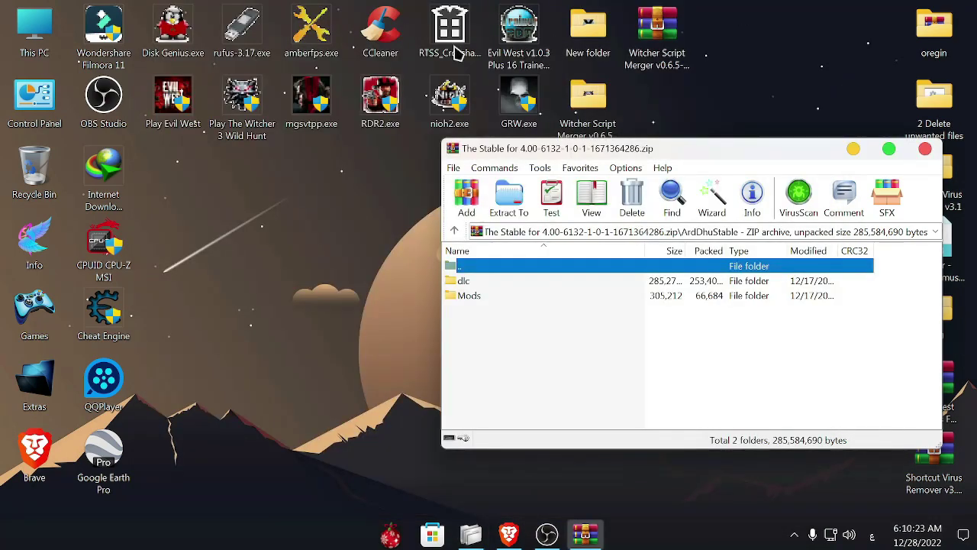
pyautogui.rightClick(252, 121)
pyautogui.click(290, 111)
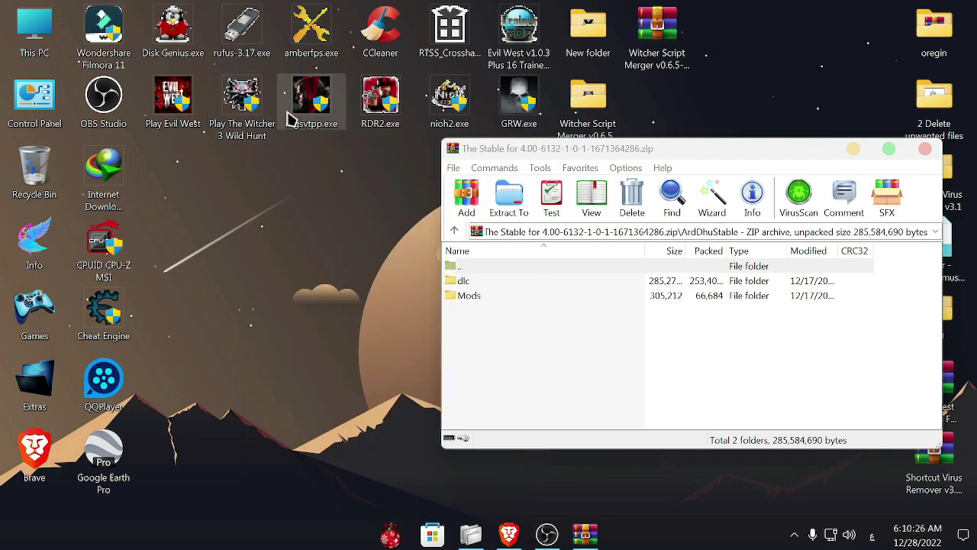
pyautogui.click(416, 91)
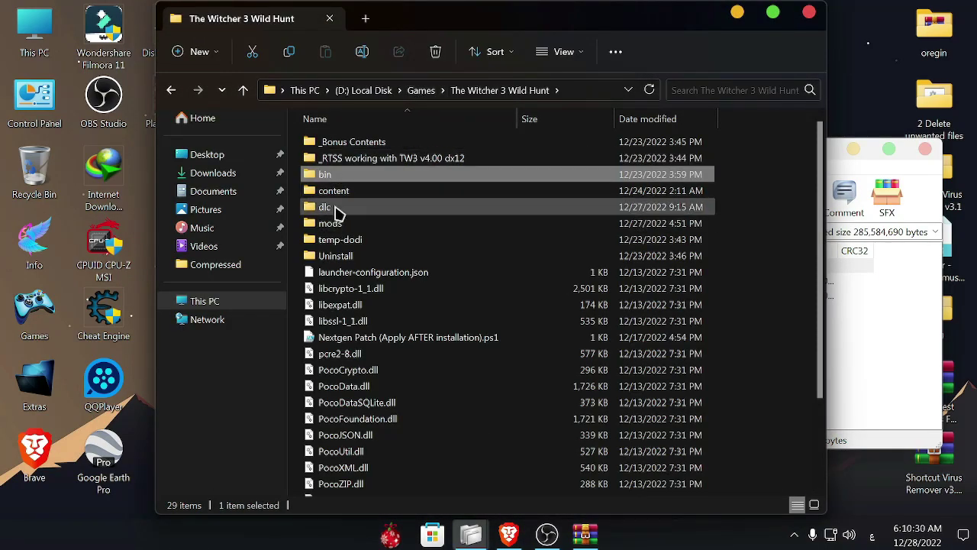
pyautogui.click(783, 216)
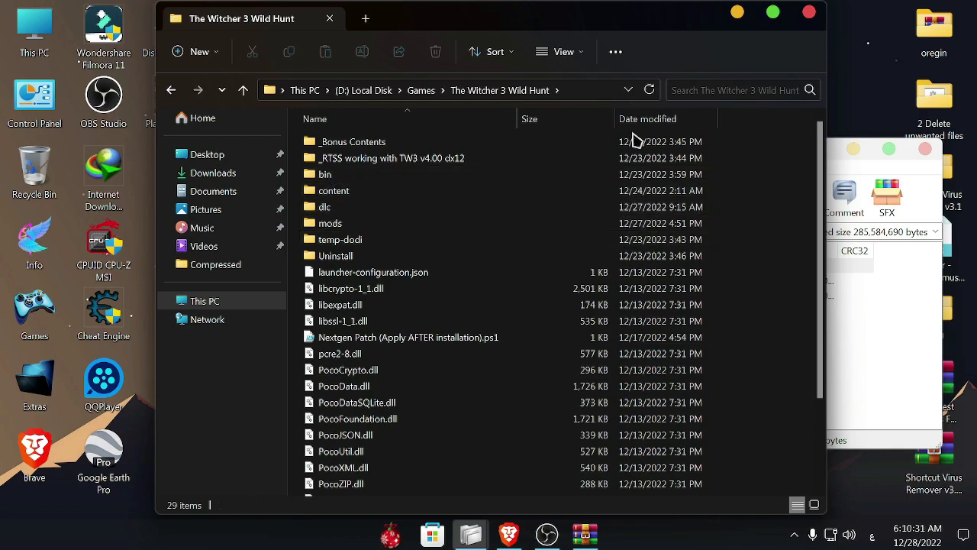
pyautogui.moveTo(471, 32); pyautogui.dragTo(400, 48)
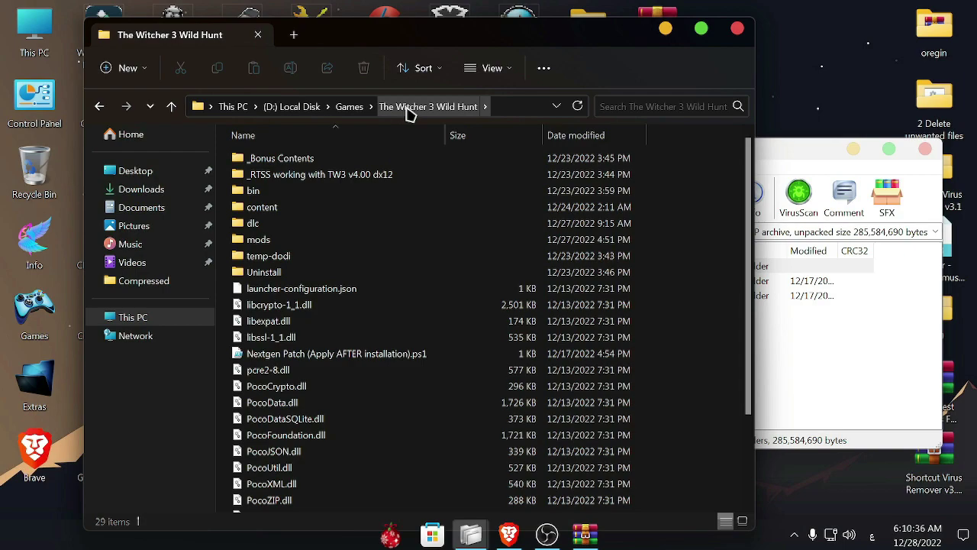
pyautogui.click(520, 107)
pyautogui.click(440, 112)
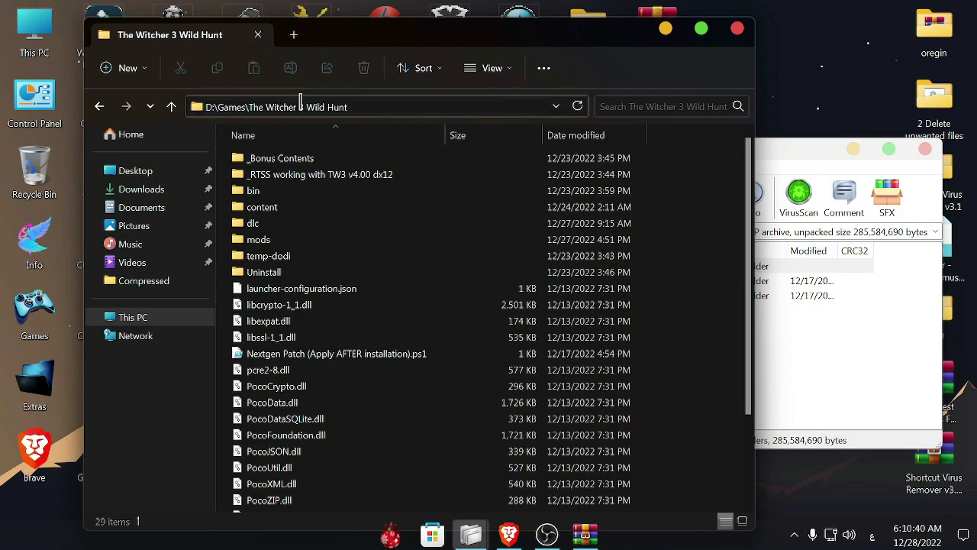
# - Extract the archive's Mods folder into The Witcher 3 Wild Hunt folder, repeating the extraction with the existing files replaced
pyautogui.click(822, 344)
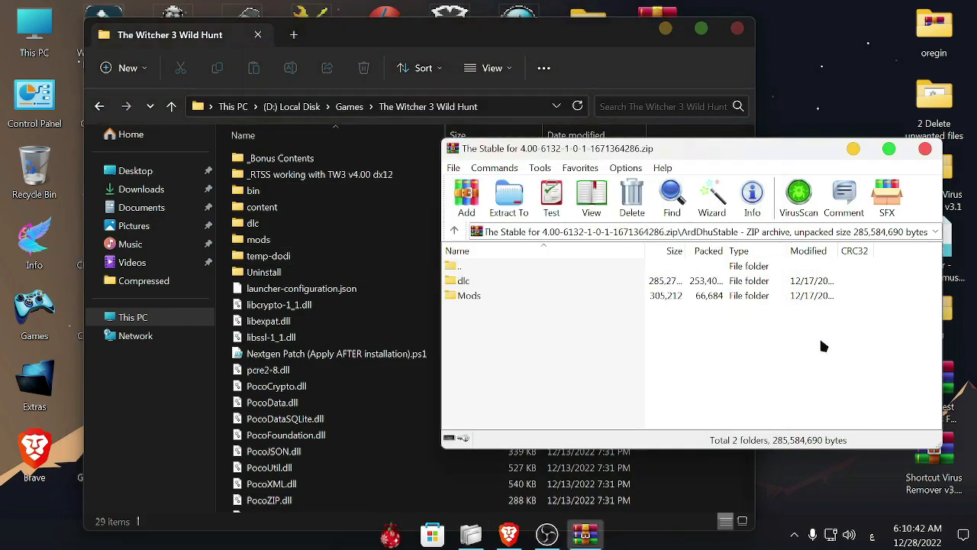
pyautogui.moveTo(467, 298); pyautogui.dragTo(712, 472)
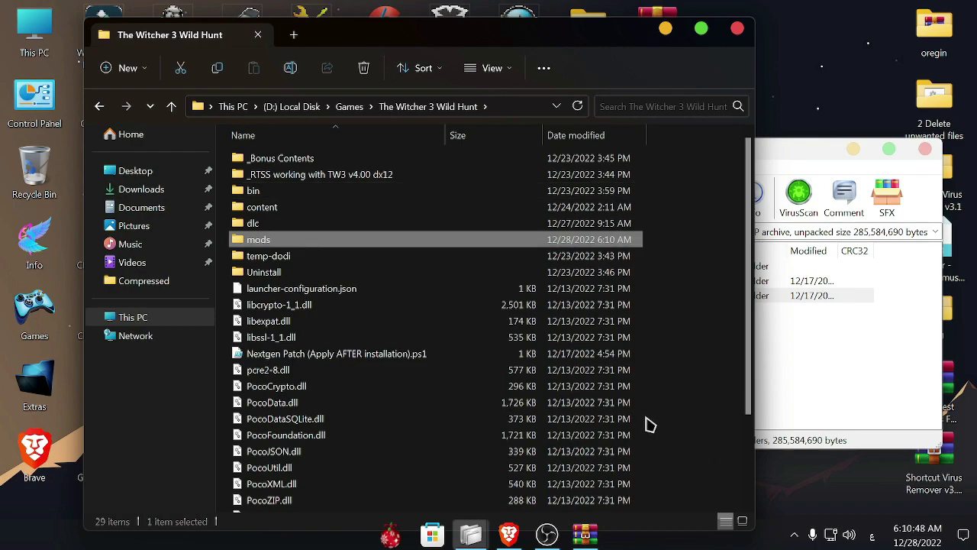
pyautogui.click(820, 341)
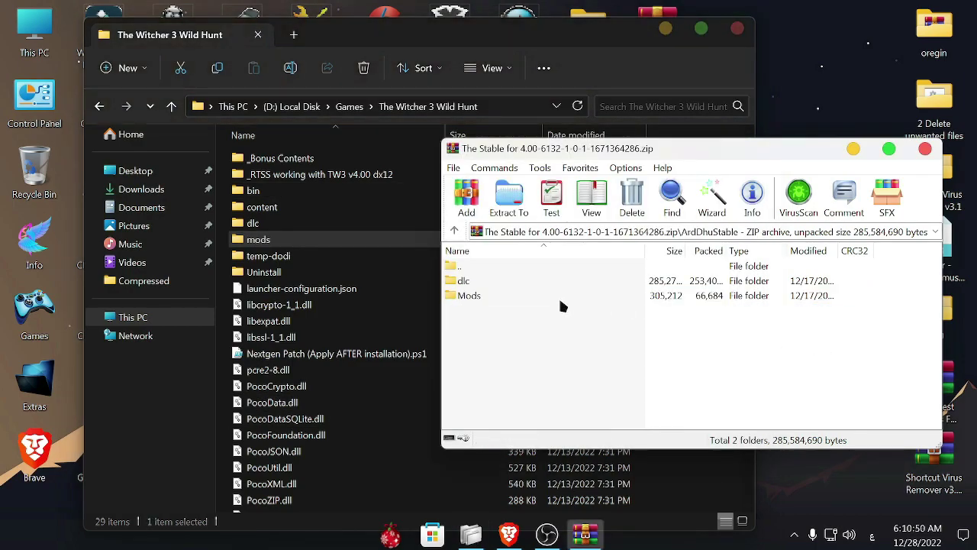
pyautogui.moveTo(474, 303); pyautogui.dragTo(721, 466)
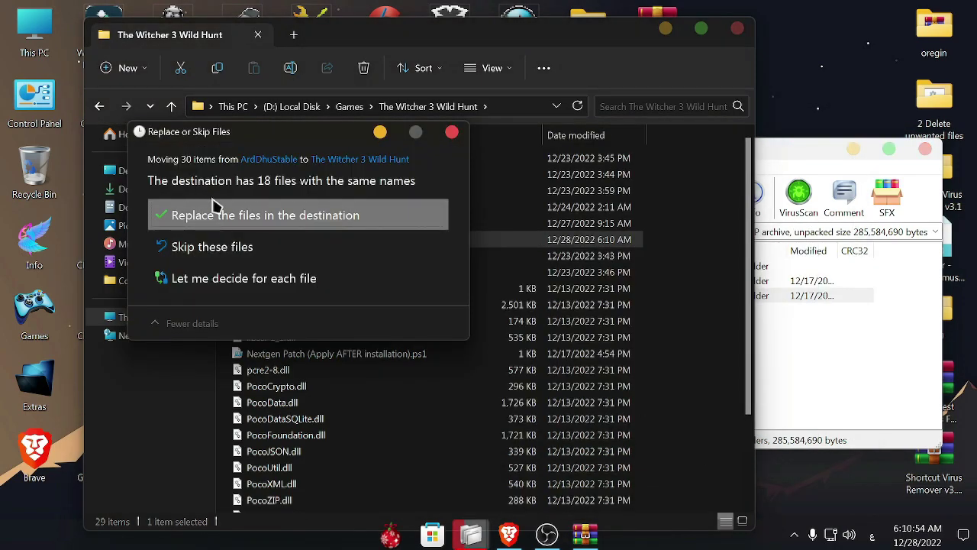
pyautogui.click(218, 214)
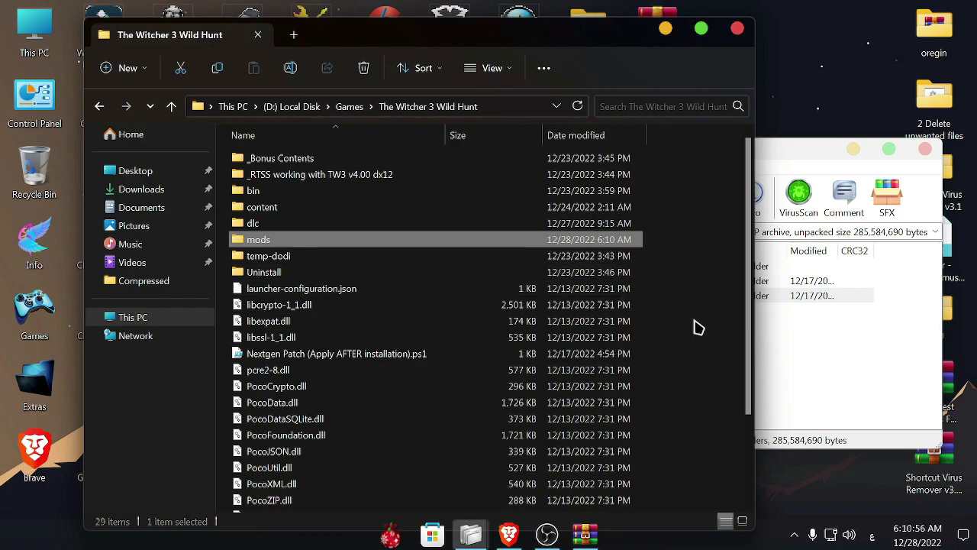
# - Extract the archive's dlc folder into The Witcher 3 Wild Hunt folder and open the game's dlc folder
pyautogui.click(806, 353)
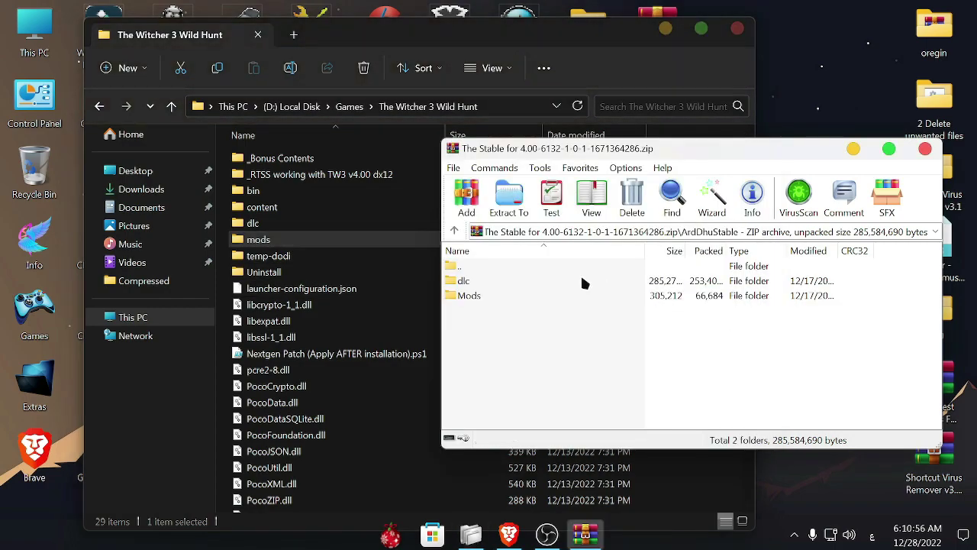
pyautogui.click(462, 282)
pyautogui.moveTo(696, 450); pyautogui.dragTo(711, 470)
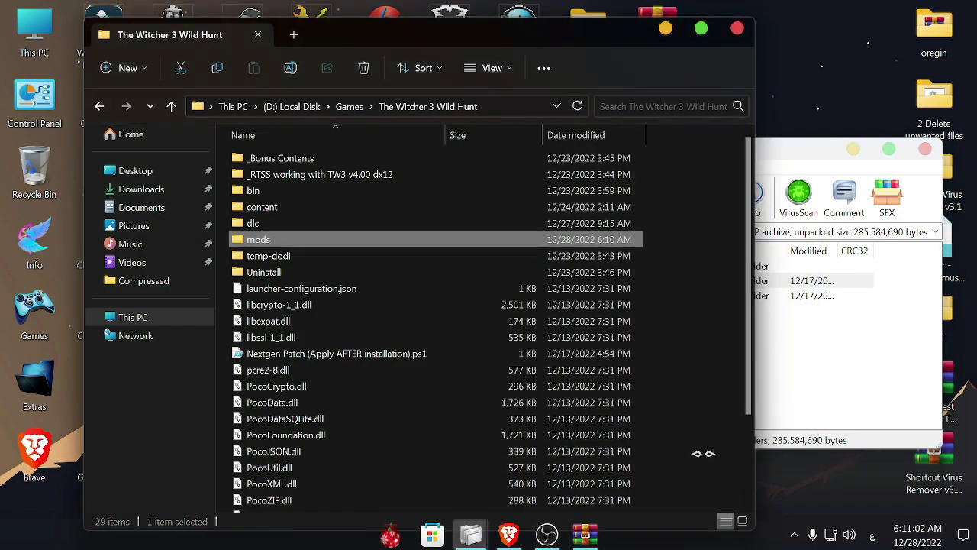
pyautogui.doubleClick(356, 233)
# - Close the archive and game folder windows and open the Witcher Script Merger folder from the desktop
pyautogui.click(810, 348)
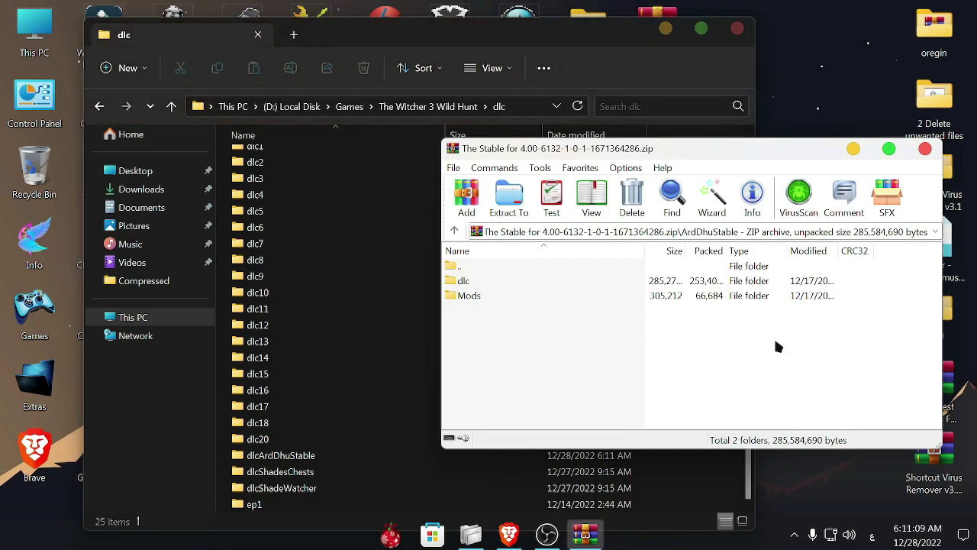
pyautogui.click(925, 148)
pyautogui.click(738, 30)
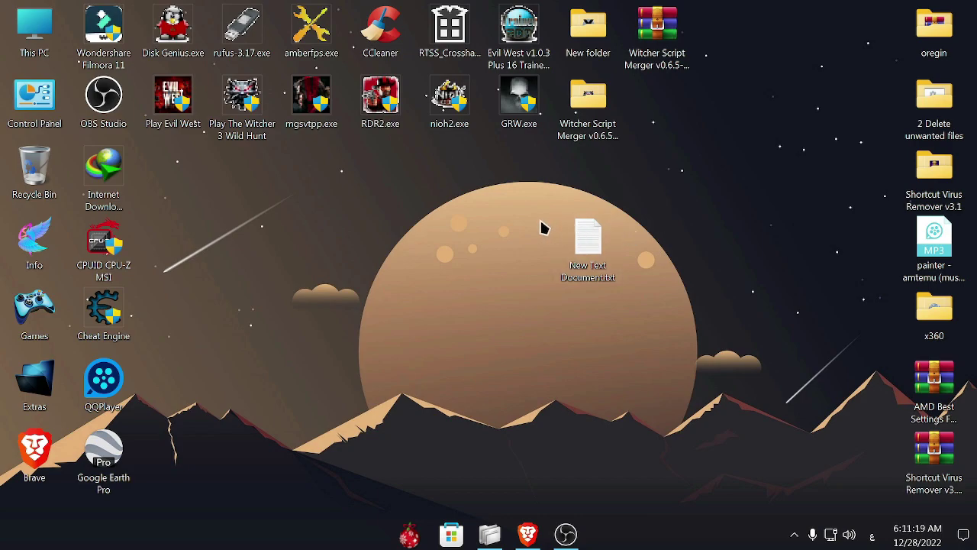
pyautogui.doubleClick(577, 131)
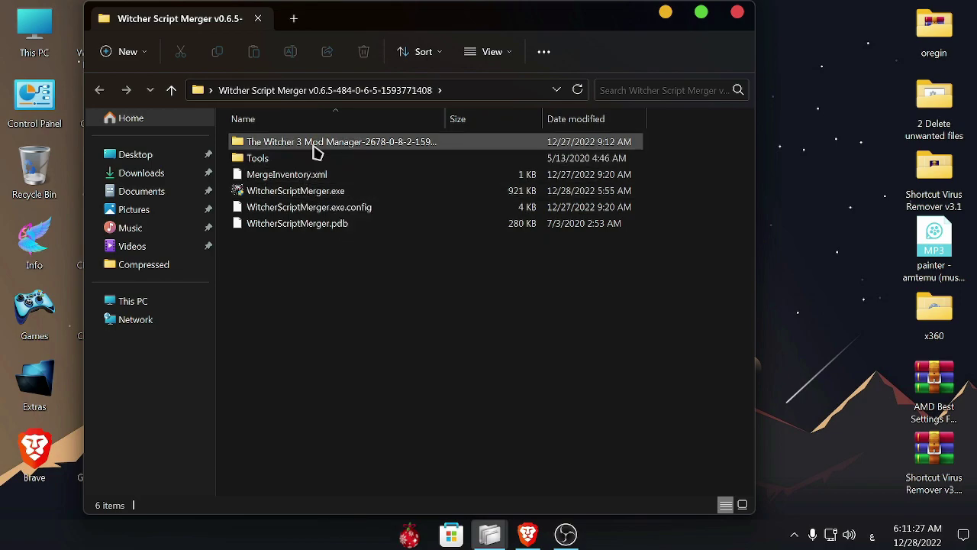
# - Move the Witcher Script Merger folder window aside and launch WitcherScriptMerger.exe
pyautogui.moveTo(382, 26); pyautogui.dragTo(545, 48)
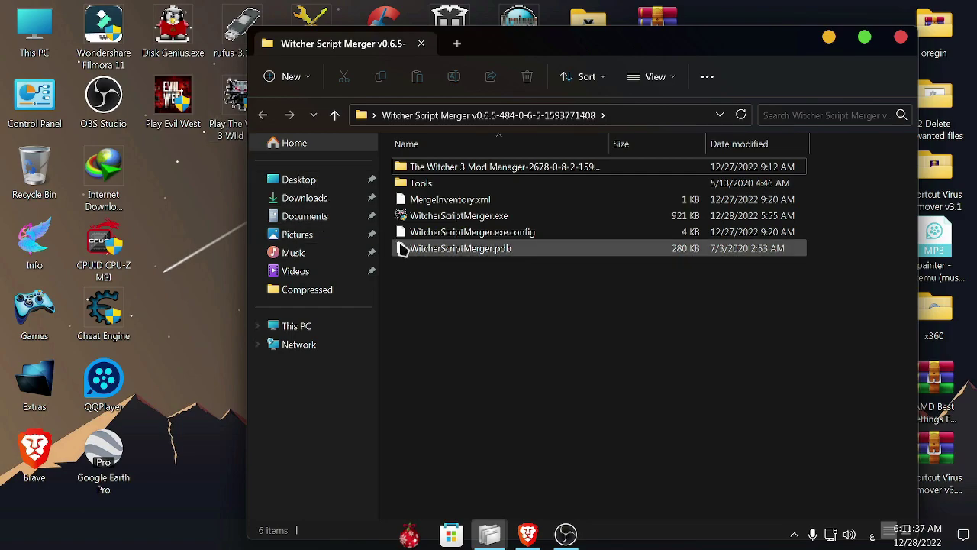
pyautogui.click(465, 219)
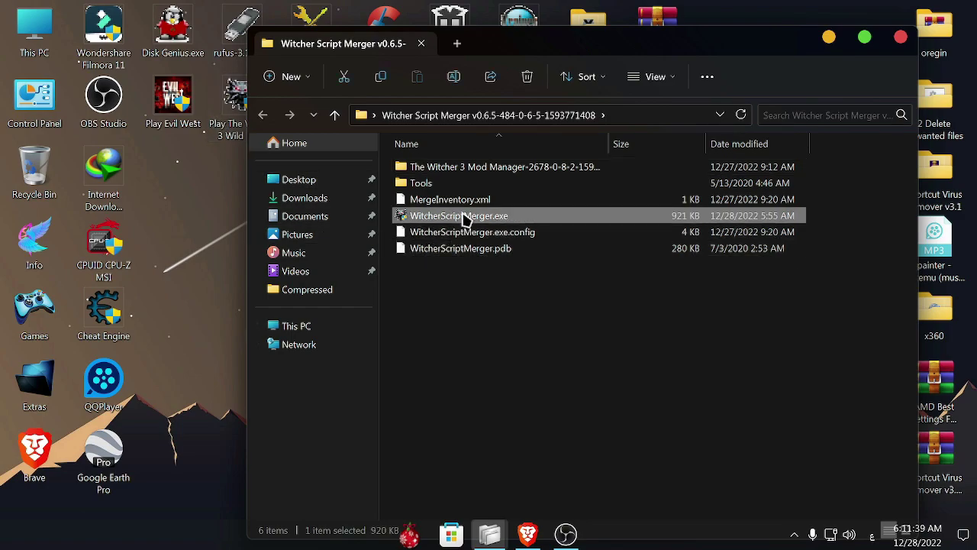
pyautogui.doubleClick(465, 216)
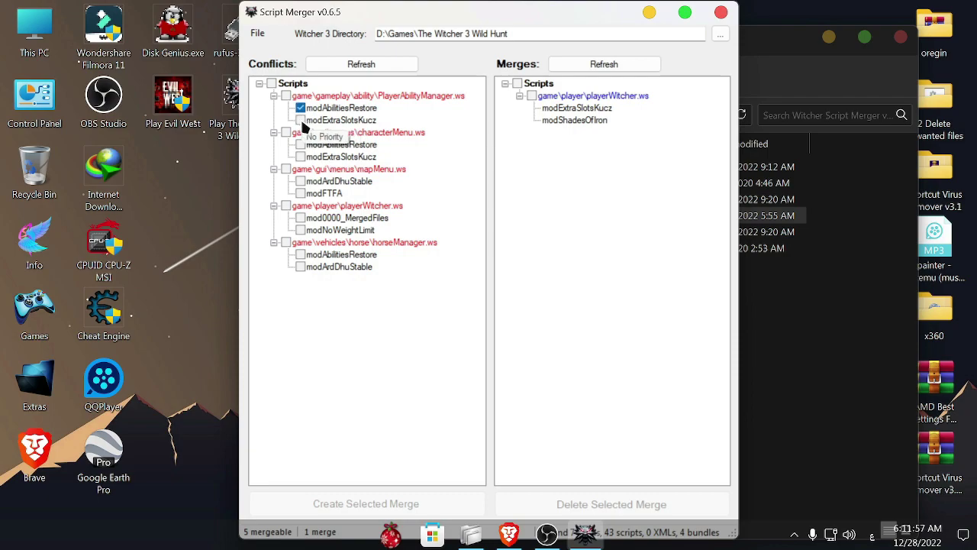
pyautogui.click(300, 121)
pyautogui.click(301, 121)
pyautogui.click(300, 108)
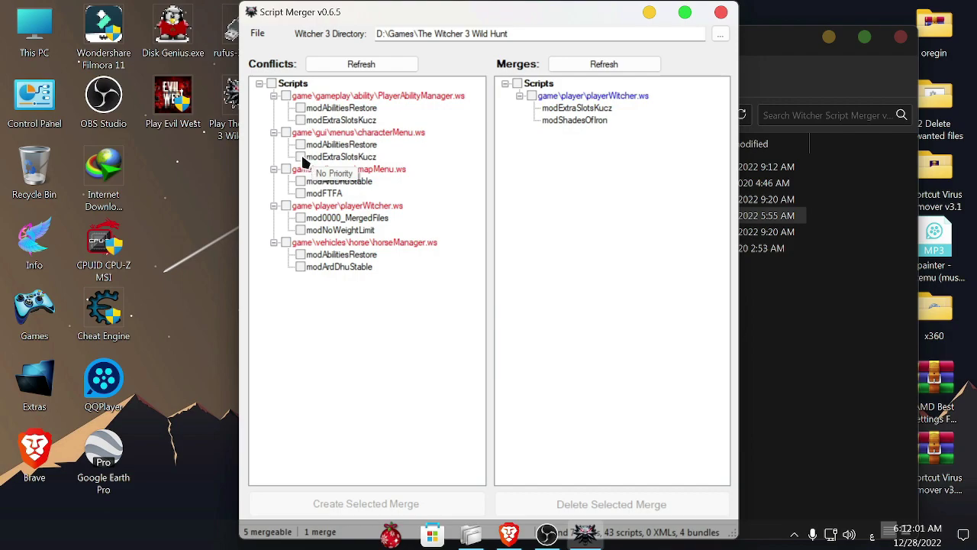
pyautogui.click(300, 181)
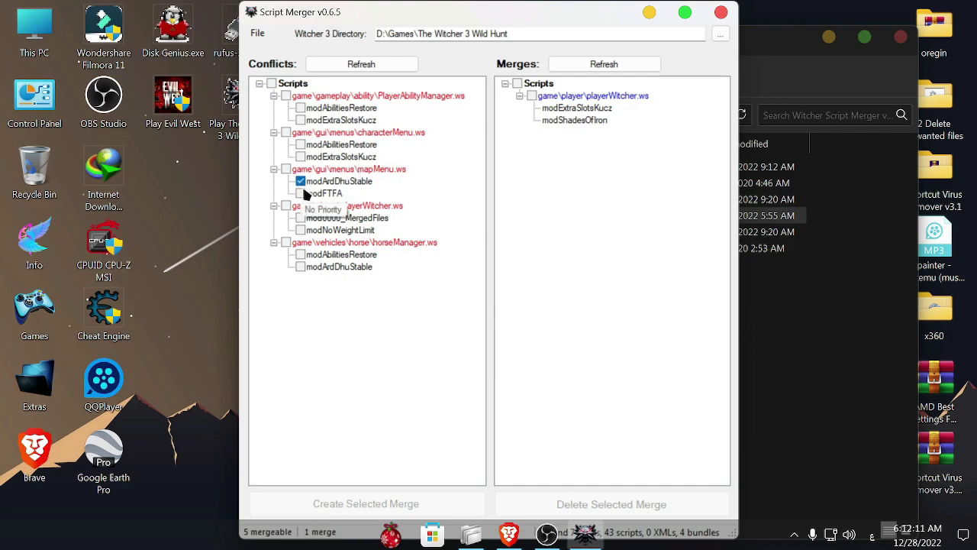
pyautogui.click(300, 193)
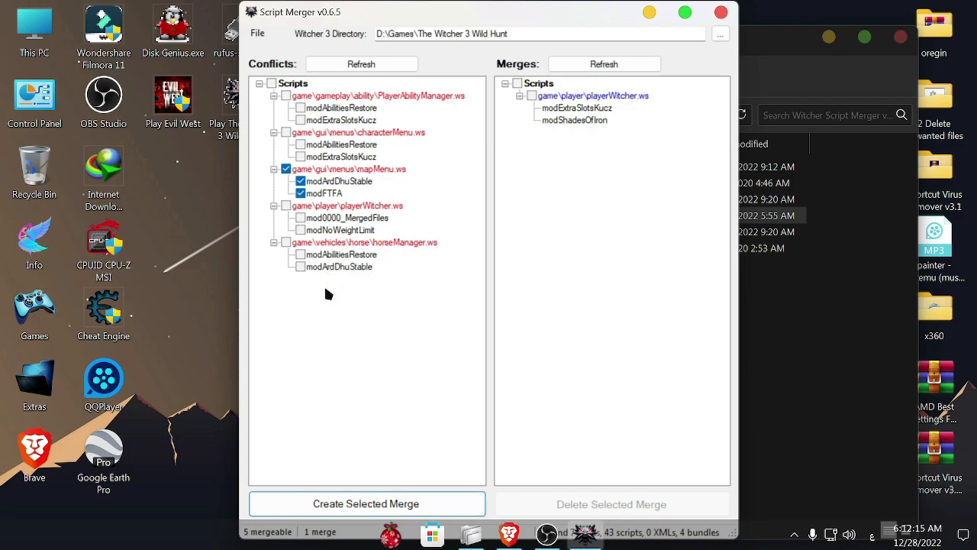
pyautogui.click(286, 169)
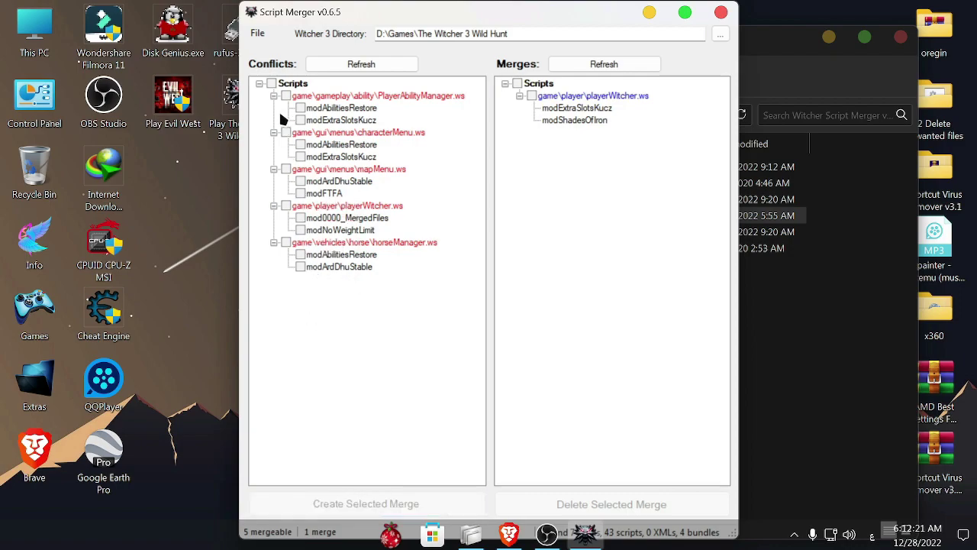
# - Select all script conflicts, create the five selected merges and accept the PlayerAbilityManager.ws merge
pyautogui.click(272, 84)
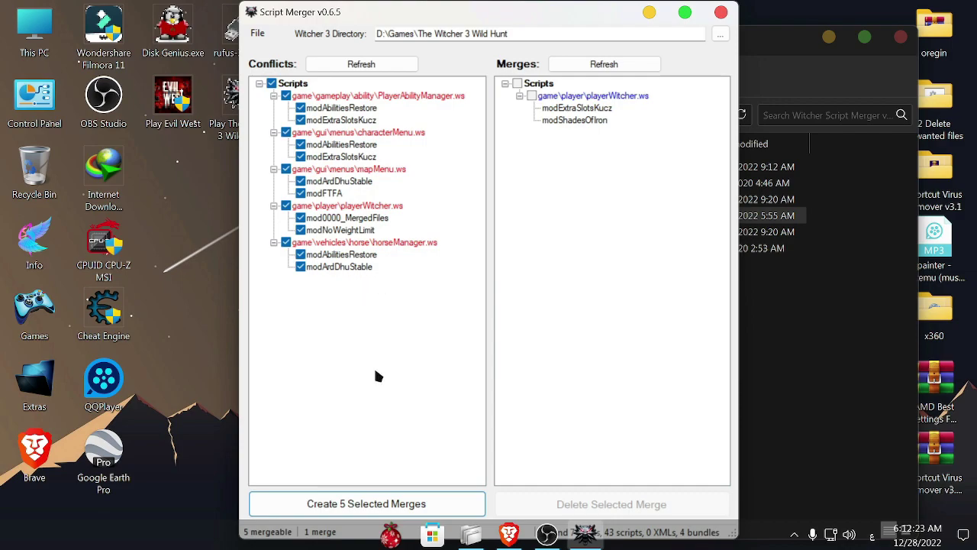
pyautogui.click(409, 498)
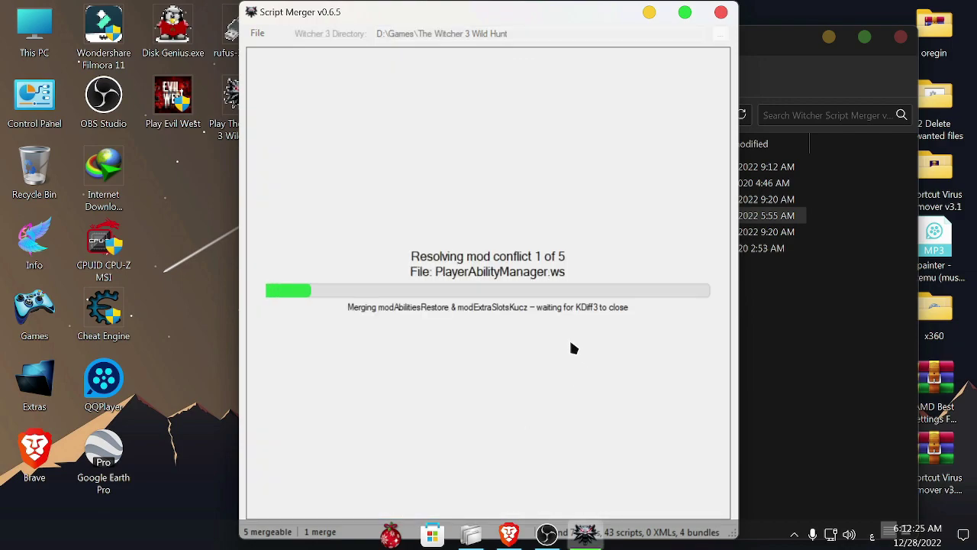
pyautogui.click(224, 171)
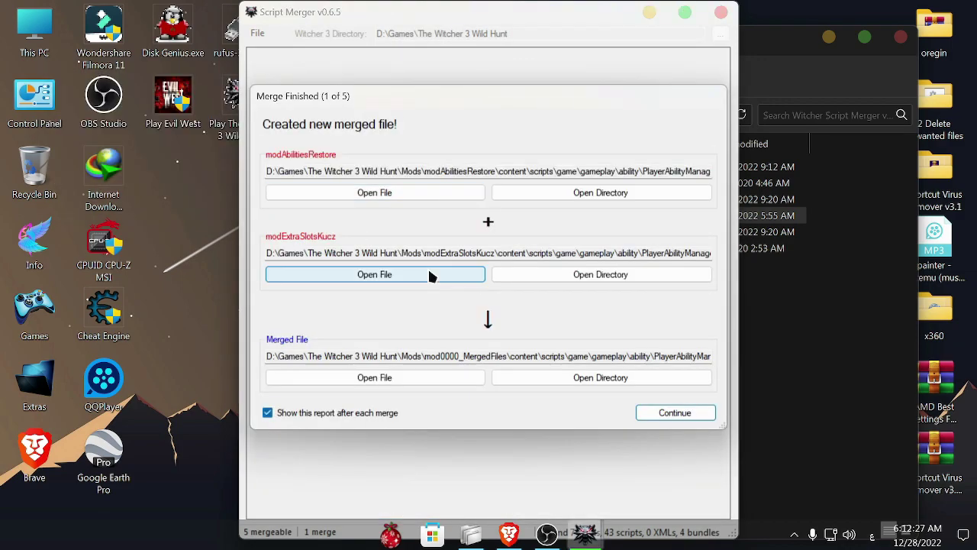
pyautogui.click(668, 414)
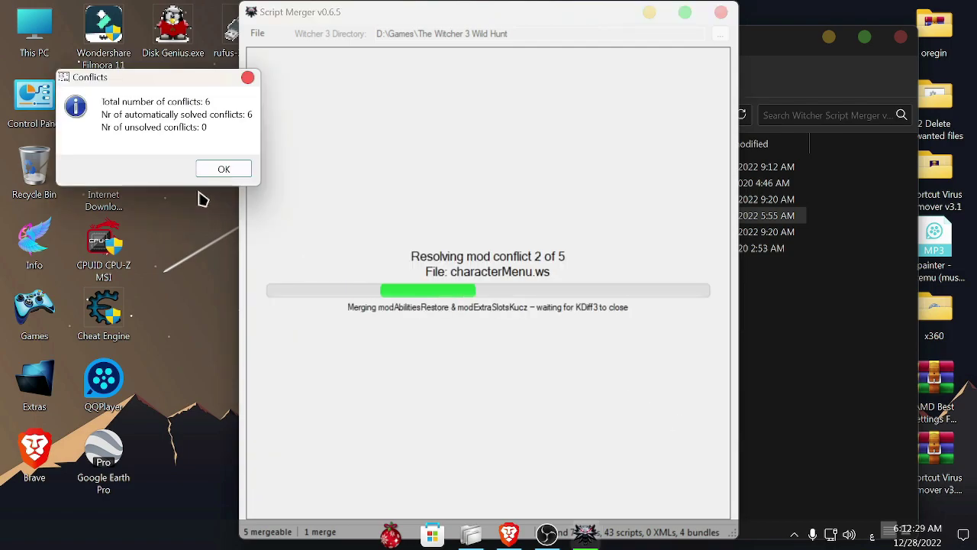
# - Accept the solved conflicts and merge reports for characterMenu.ws and mapMenu.ws
pyautogui.click(222, 172)
pyautogui.click(675, 415)
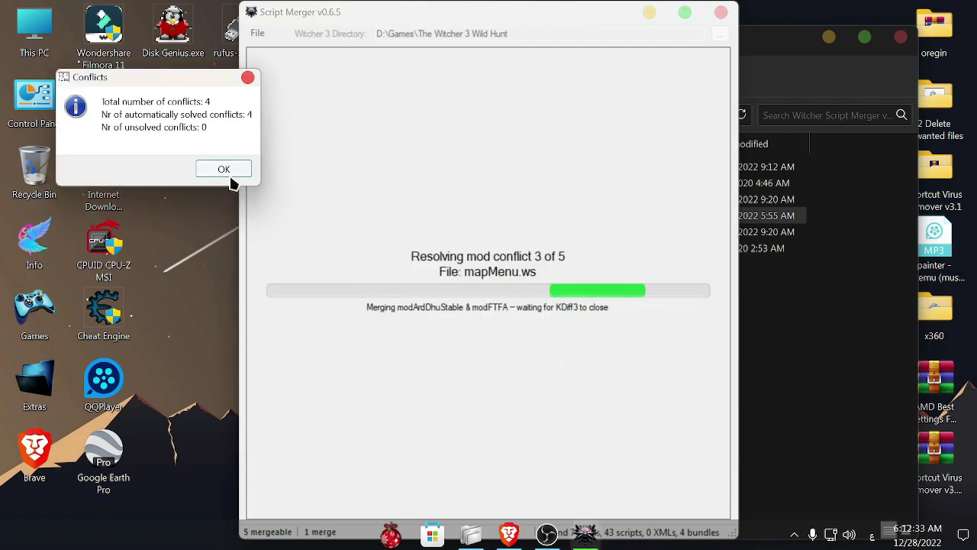
pyautogui.click(229, 175)
pyautogui.click(669, 412)
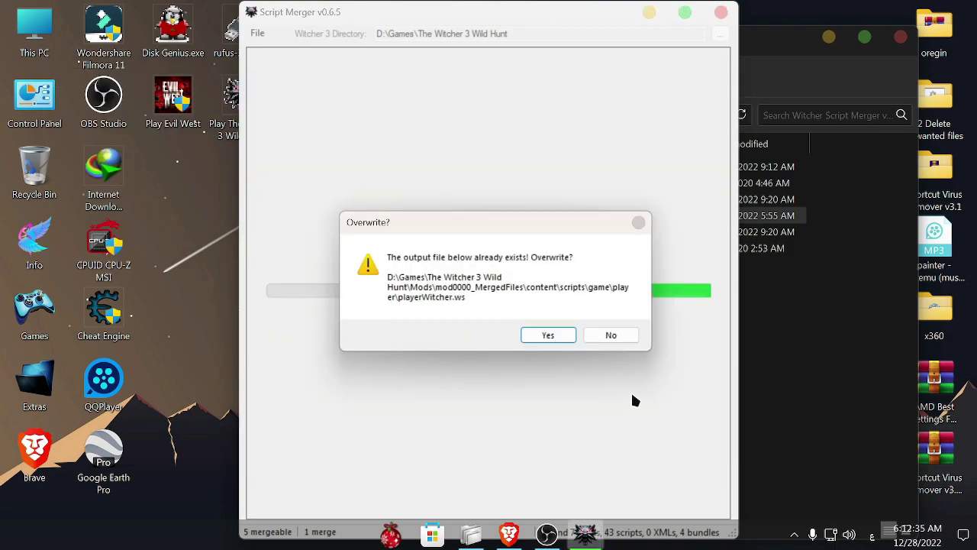
# - Overwrite the existing merged playerWitcher.ws and accept the remaining merge reports for playerWitcher.ws and horseManager.ws
pyautogui.click(552, 335)
pyautogui.click(228, 174)
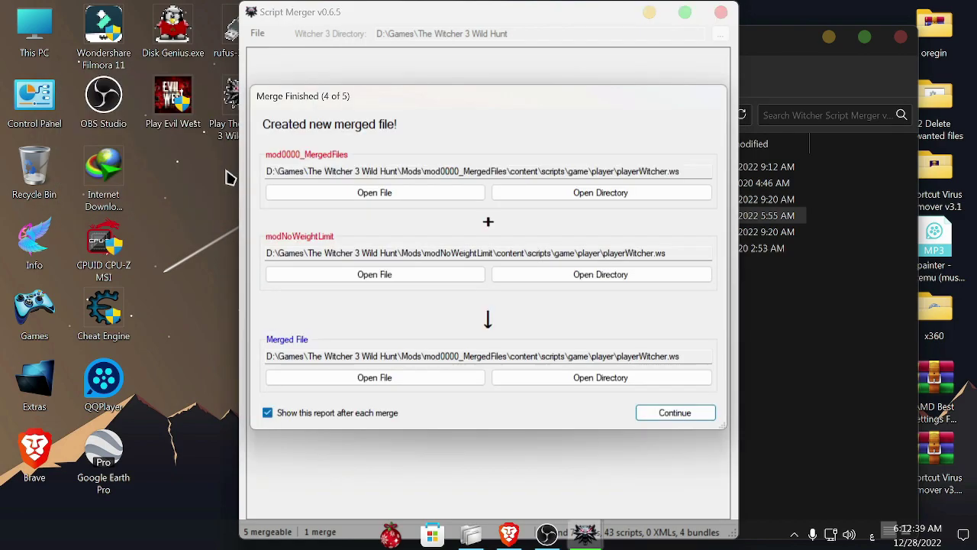
pyautogui.click(662, 414)
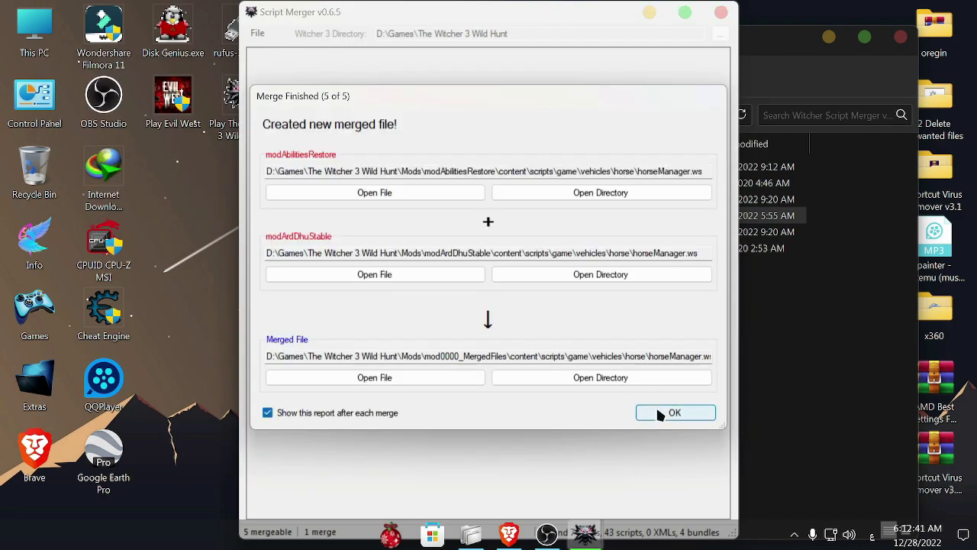
pyautogui.click(660, 410)
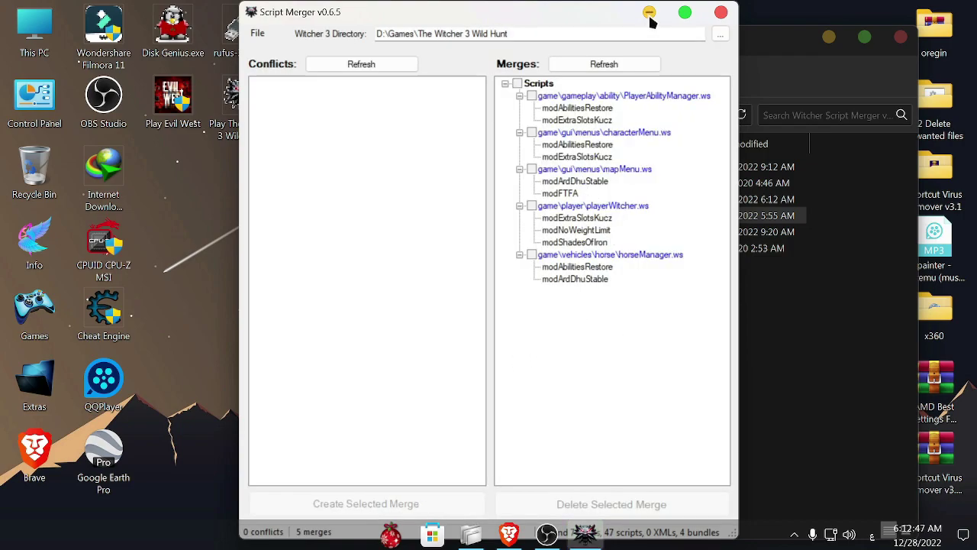
# - Close Script Merger and minimize its folder window to show the desktop
pyautogui.click(720, 16)
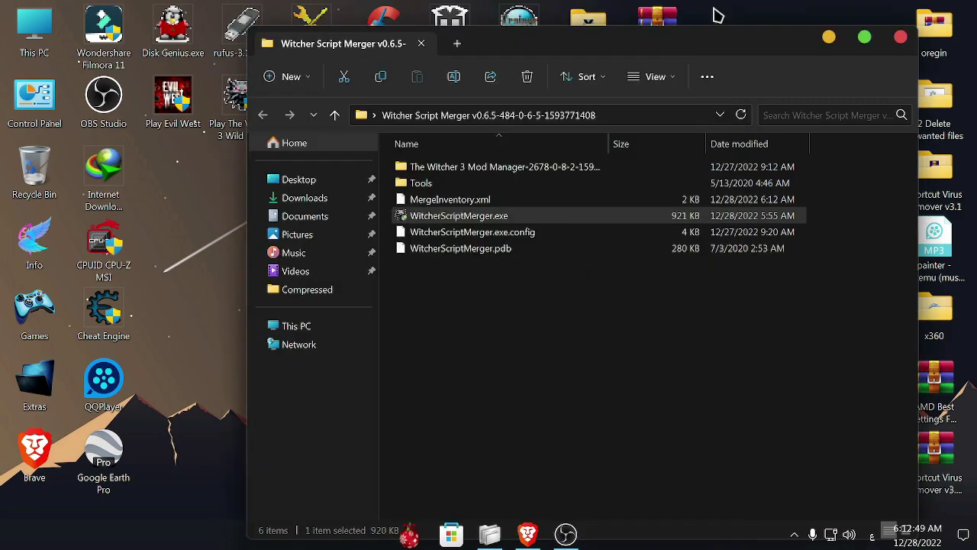
pyautogui.click(231, 107)
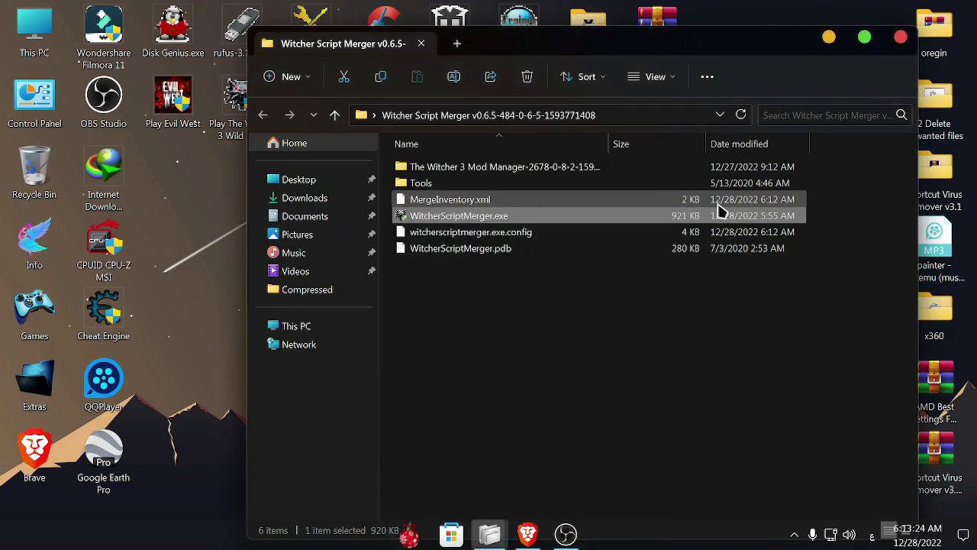
pyautogui.click(833, 38)
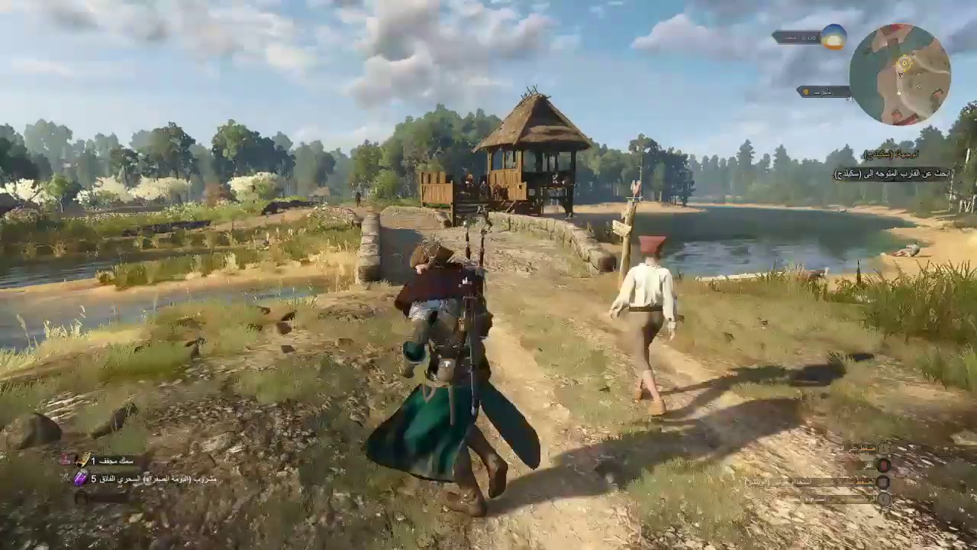
# - In The Witcher 3, open the world map and display the White Orchard region map
pyautogui.press('Return')
pyautogui.press('Return')
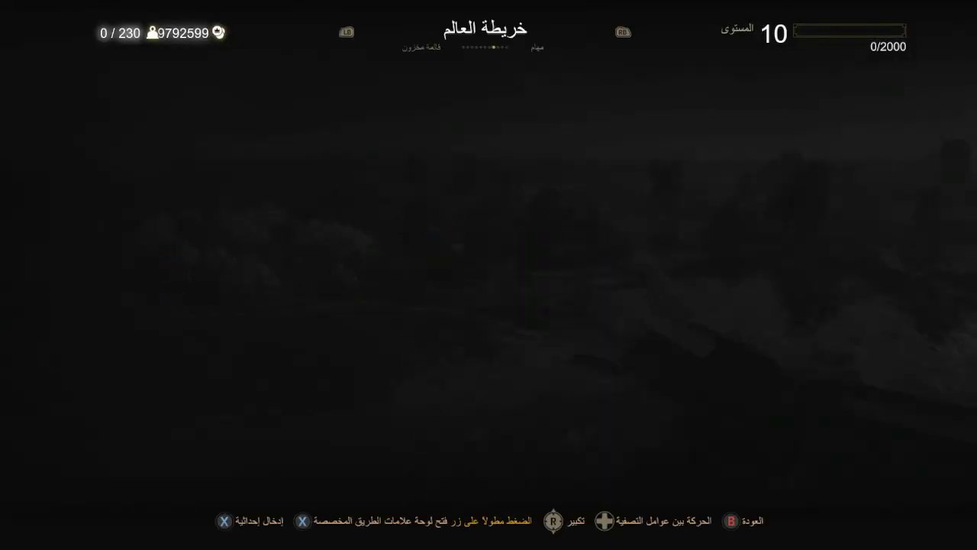
pyautogui.press('y')
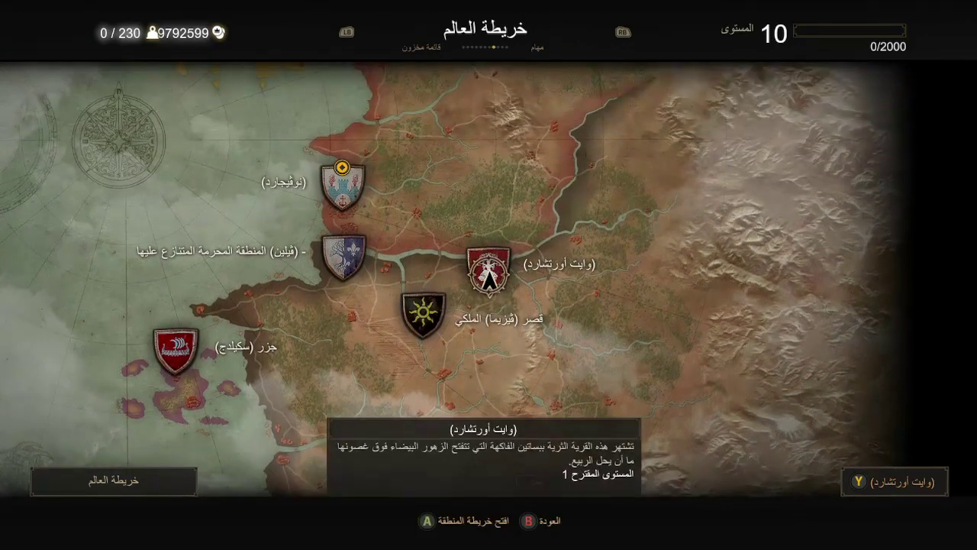
pyautogui.press('Return')
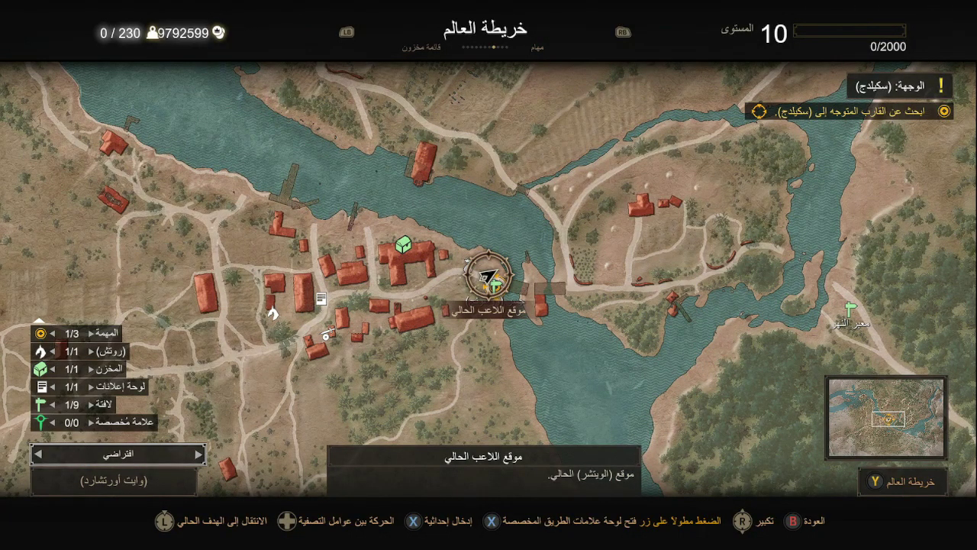
# - Examine the White Orchard map around the player's location and the nearby bridge signpost
pyautogui.press('d')
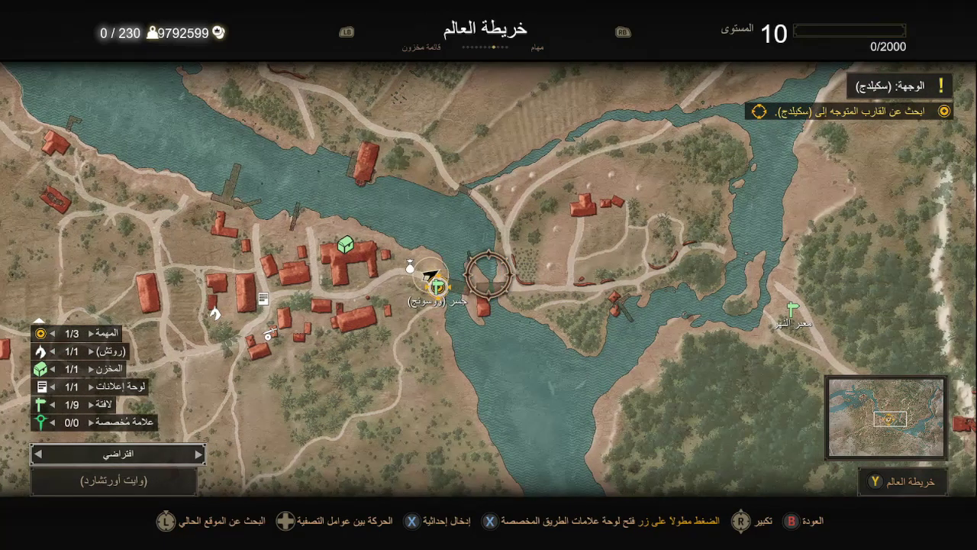
pyautogui.press('s')
pyautogui.press('w')
pyautogui.press('a')
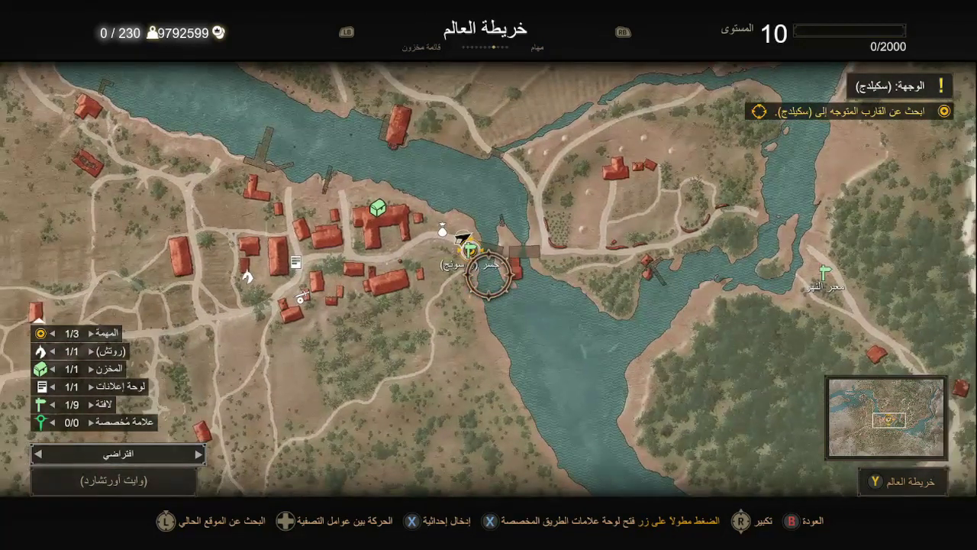
pyautogui.press('w')
pyautogui.press('a')
pyautogui.press('s')
pyautogui.press('d')
pyautogui.press('w')
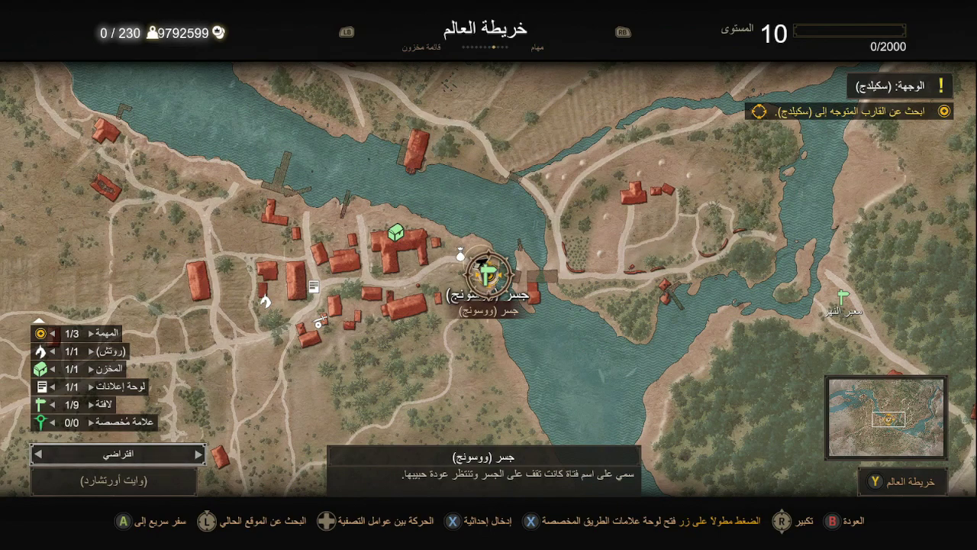
# - Place a custom marker on the village building just west of the notice board and return to the game
pyautogui.press('a')
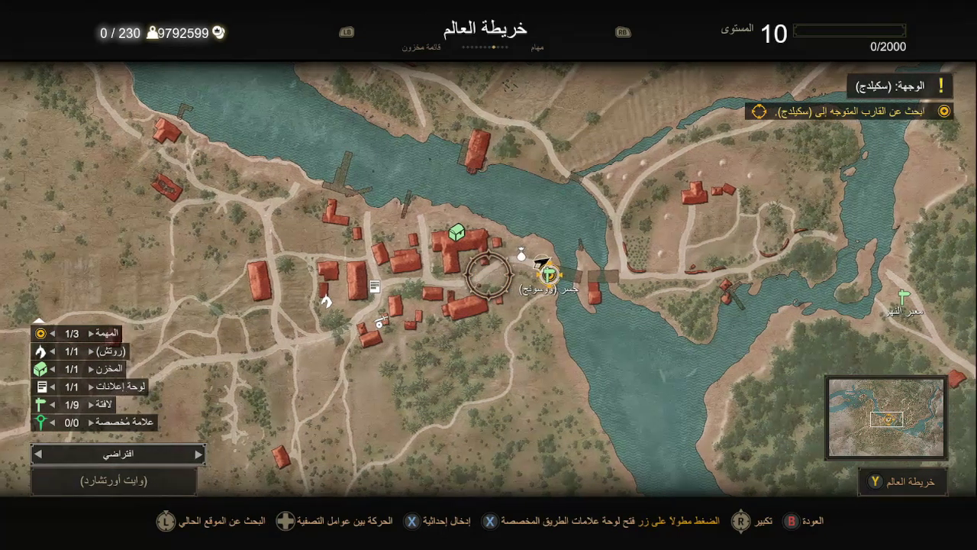
pyautogui.press('a')
pyautogui.press('w')
pyautogui.press('Down')
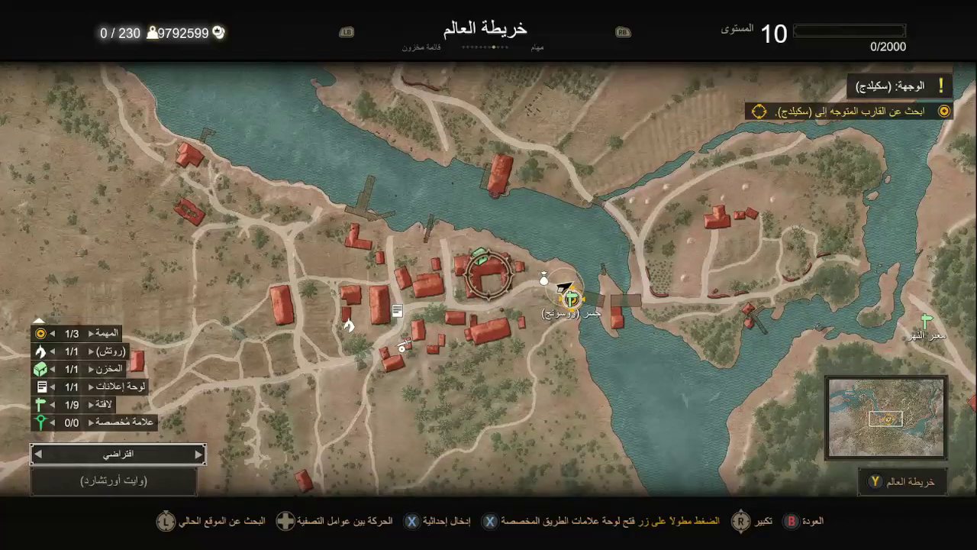
pyautogui.press('Left')
pyautogui.press('Left')
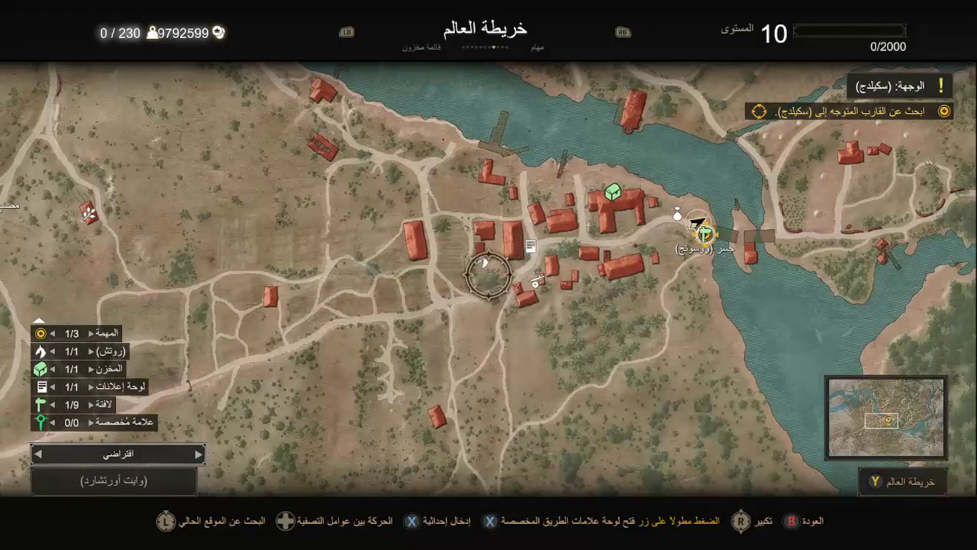
pyautogui.press('Up')
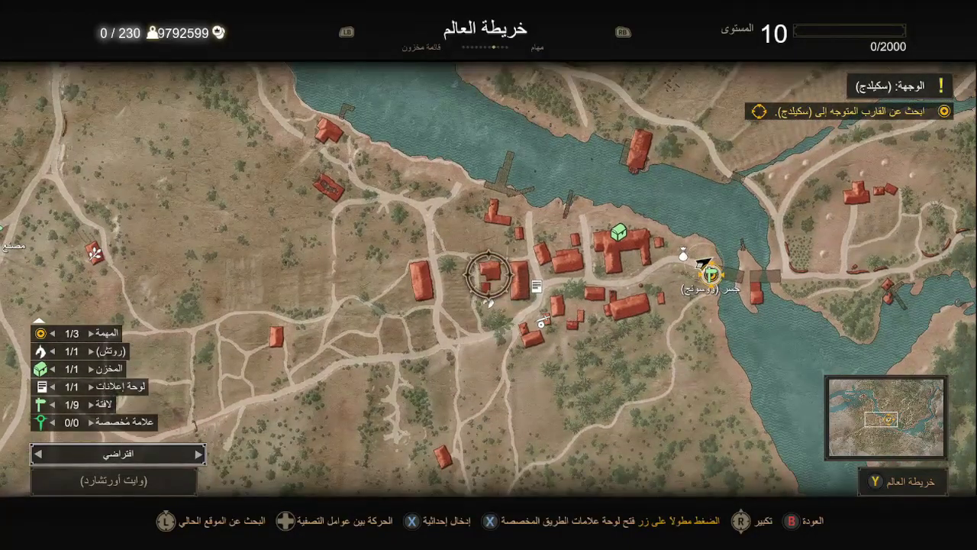
pyautogui.press('Down')
pyautogui.press('Up')
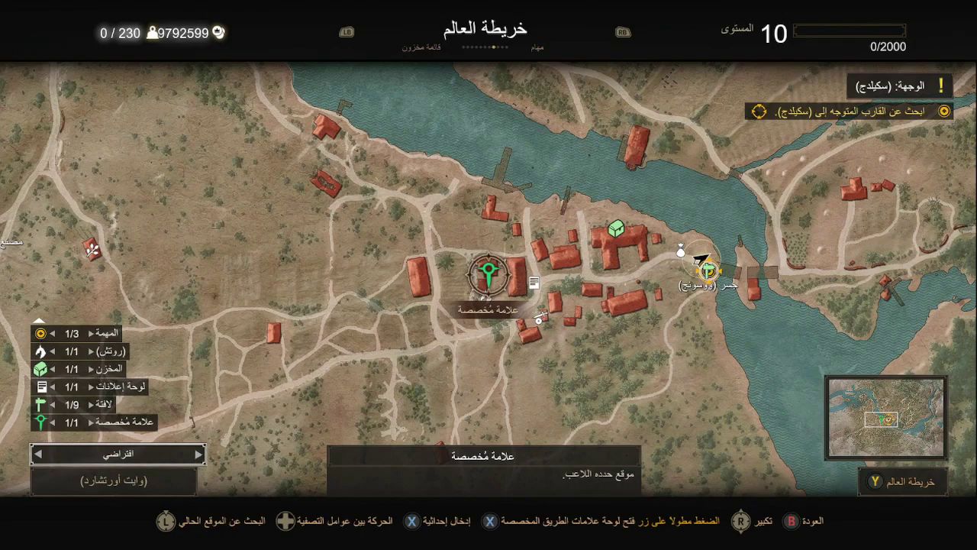
pyautogui.press('Down')
pyautogui.press('Escape')
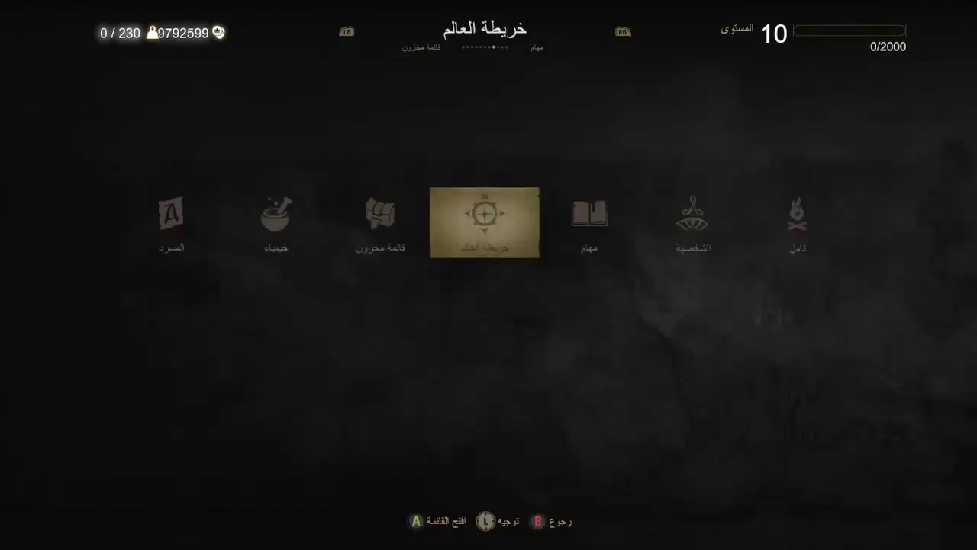
pyautogui.press('Escape')
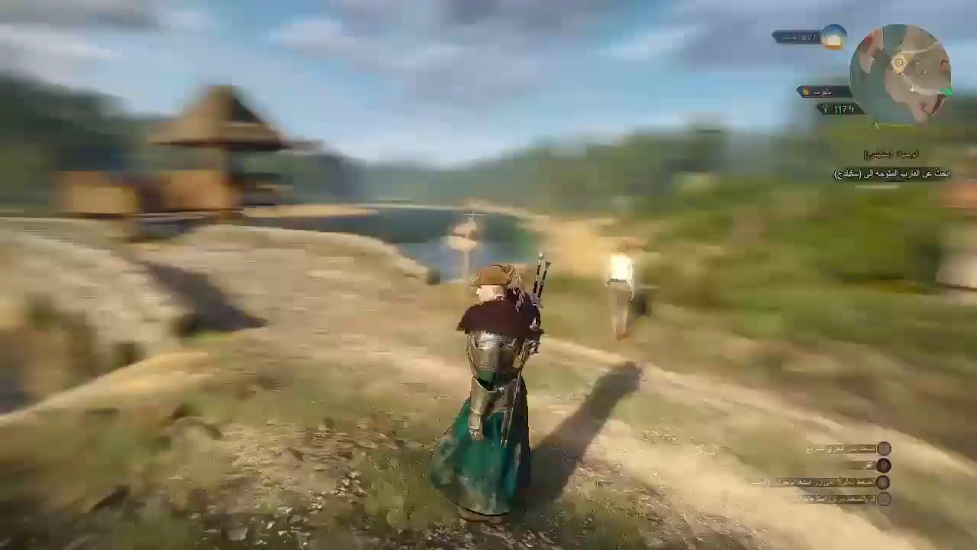
# - Run along the village road toward the custom marker
pyautogui.press('w')
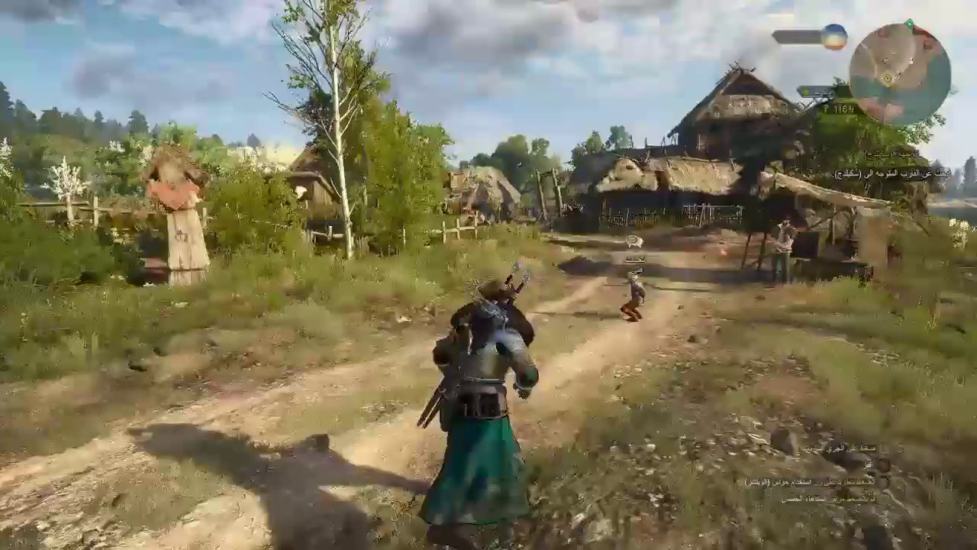
pyautogui.press('w')
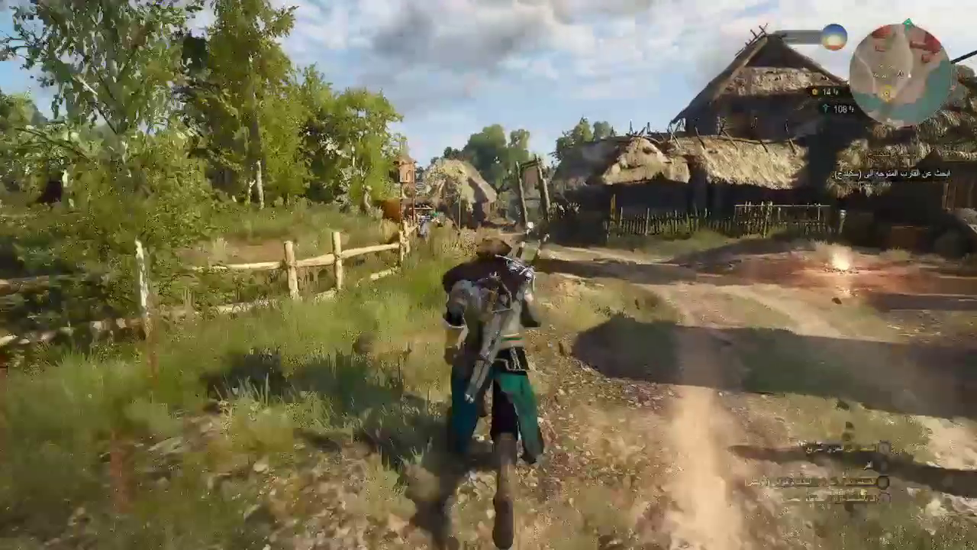
pyautogui.press('w')
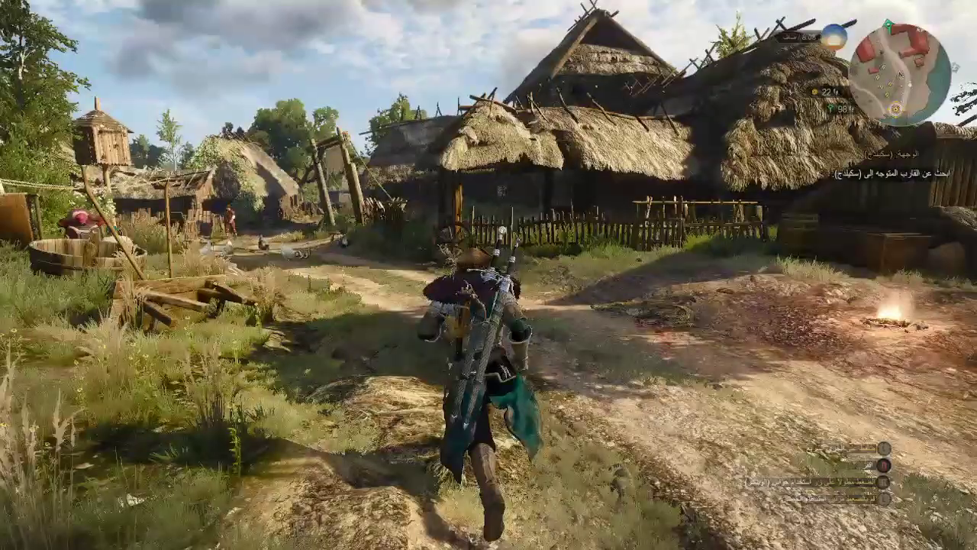
pyautogui.press('w')
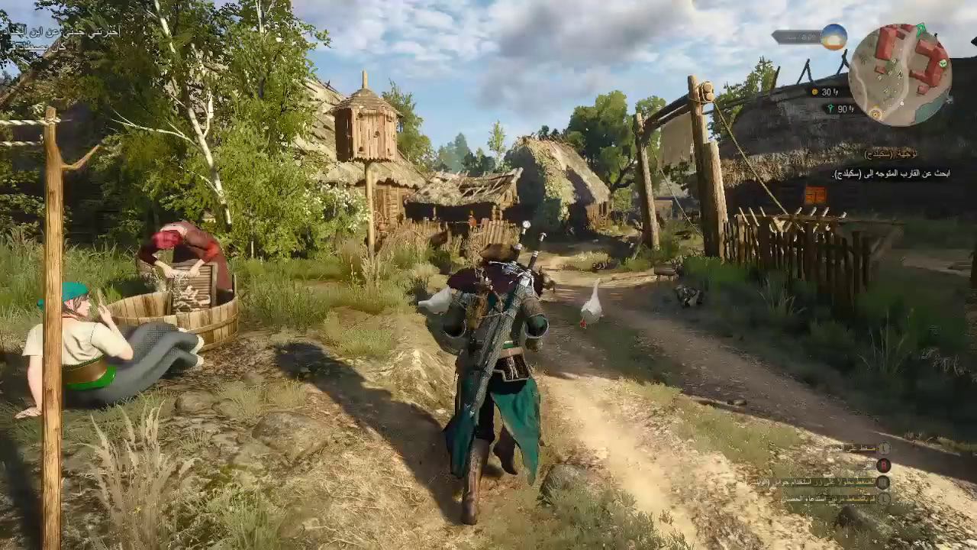